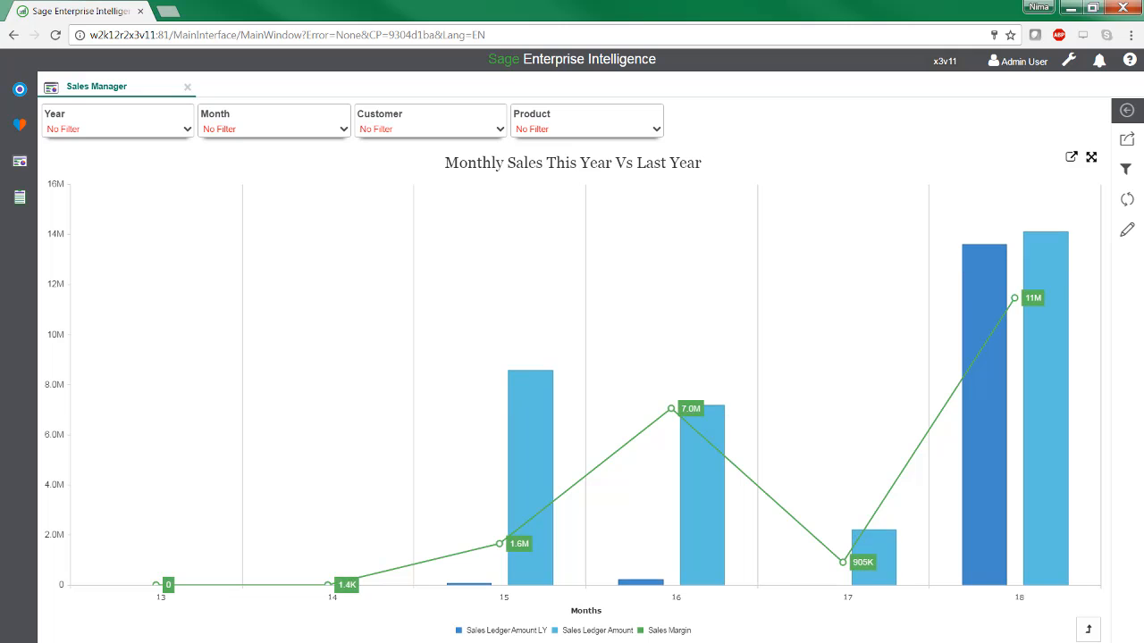
Step: Drill the Monthly Sales This Year Vs Last Year chart up one level and restore it from its maximized size
{"action": "left_click", "coordinate": [987, 268]}
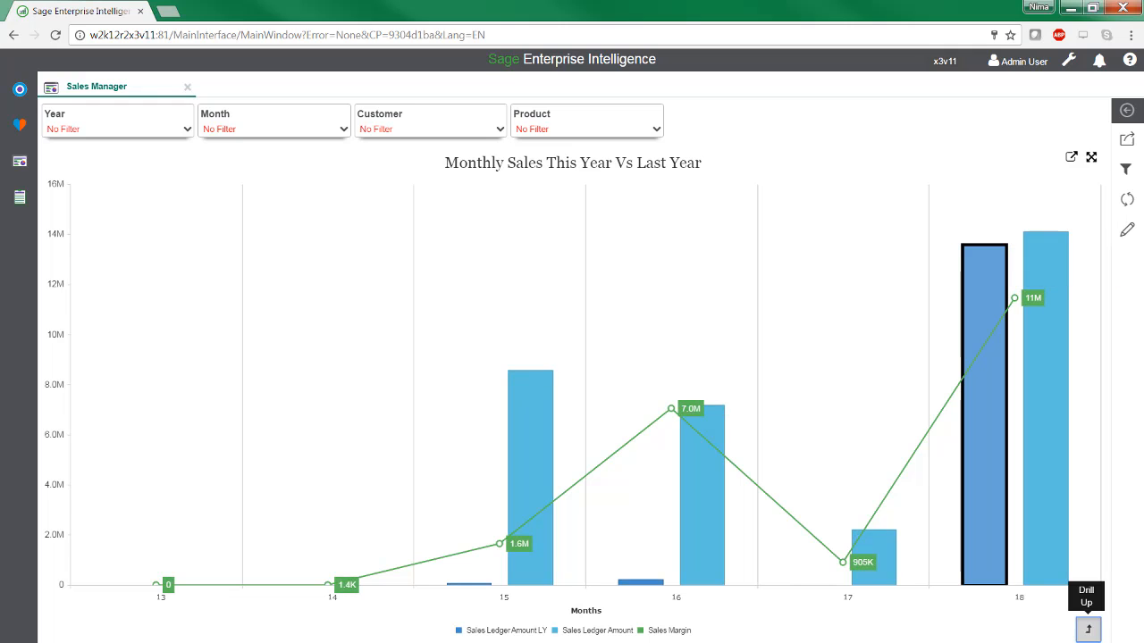
{"action": "left_click", "coordinate": [1089, 629]}
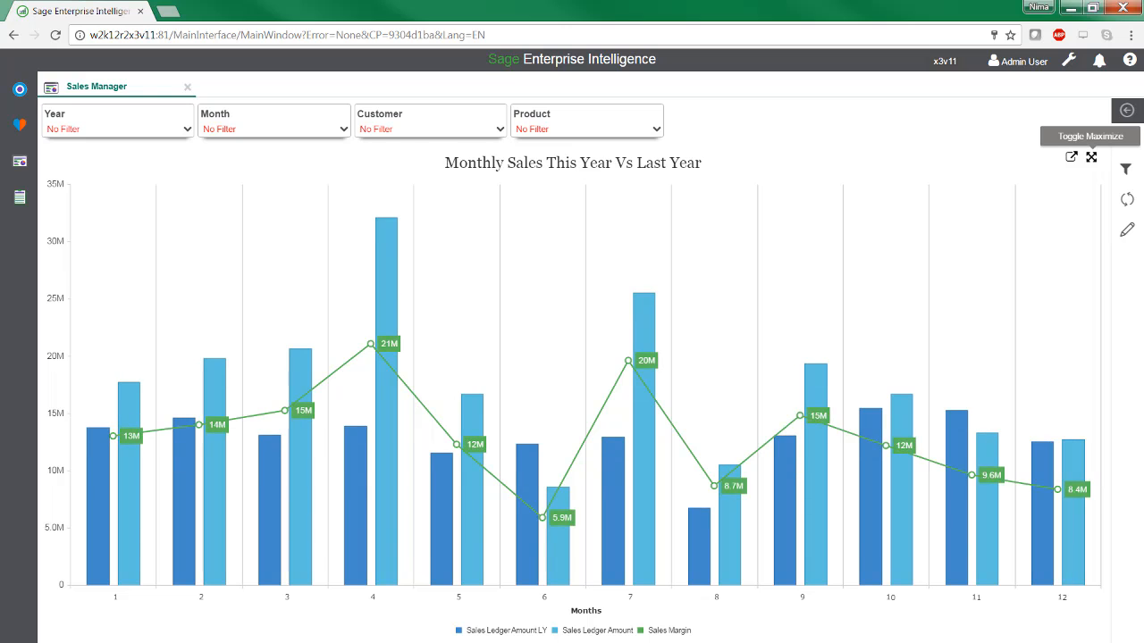
{"action": "left_click", "coordinate": [1091, 156]}
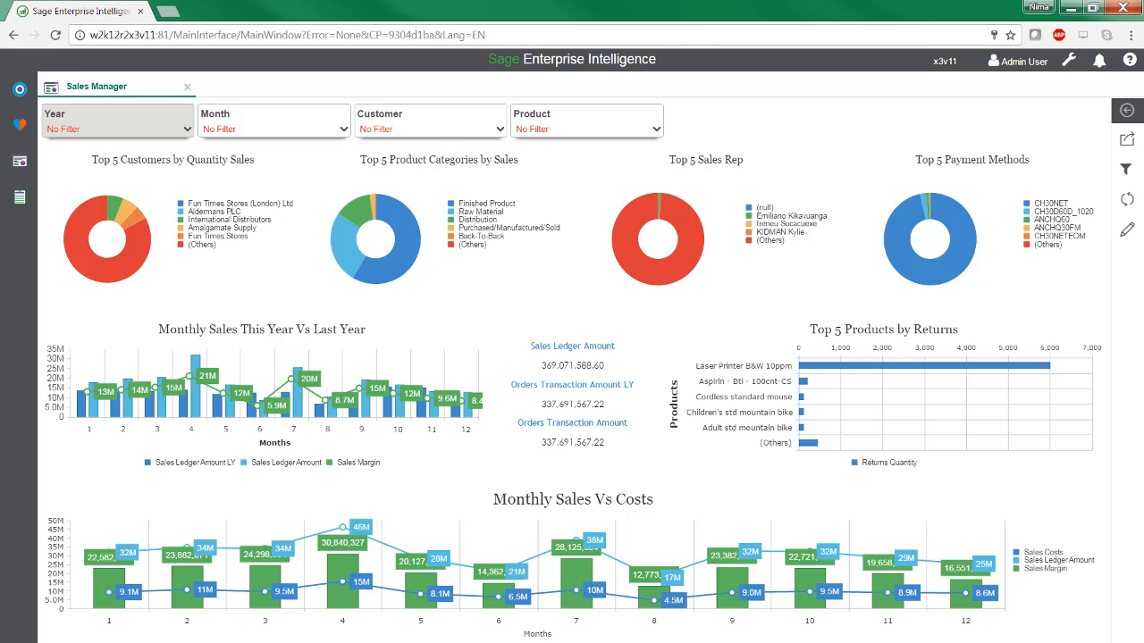
Step: Filter the Sales Manager dashboard to the year 2017
{"action": "left_click", "coordinate": [116, 121]}
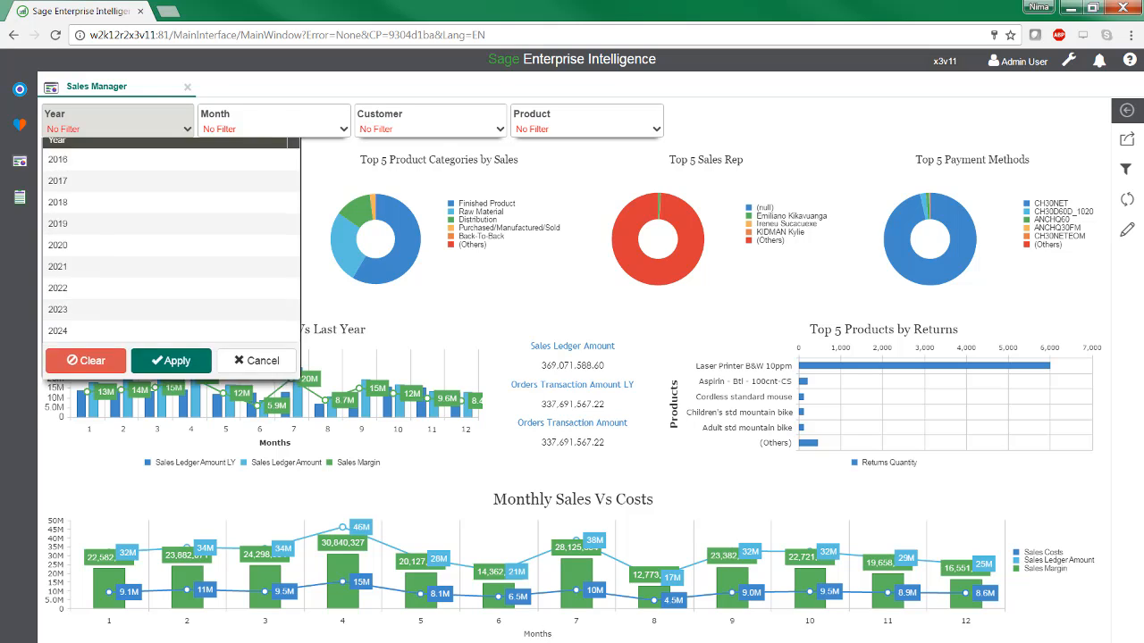
{"action": "left_click", "coordinate": [117, 215]}
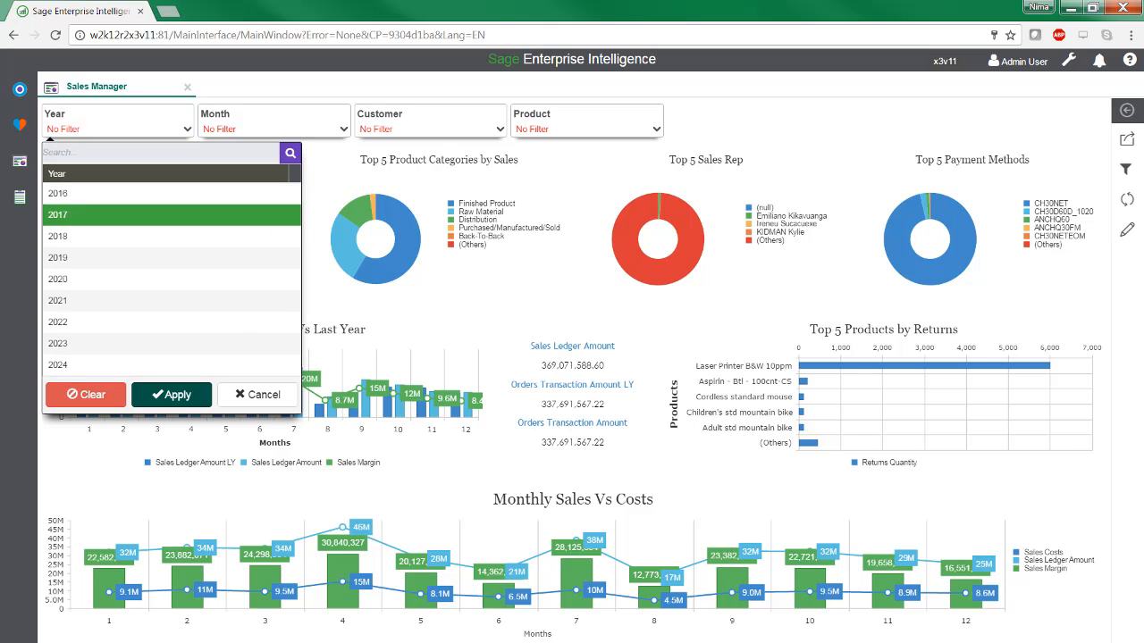
{"action": "left_click", "coordinate": [171, 394]}
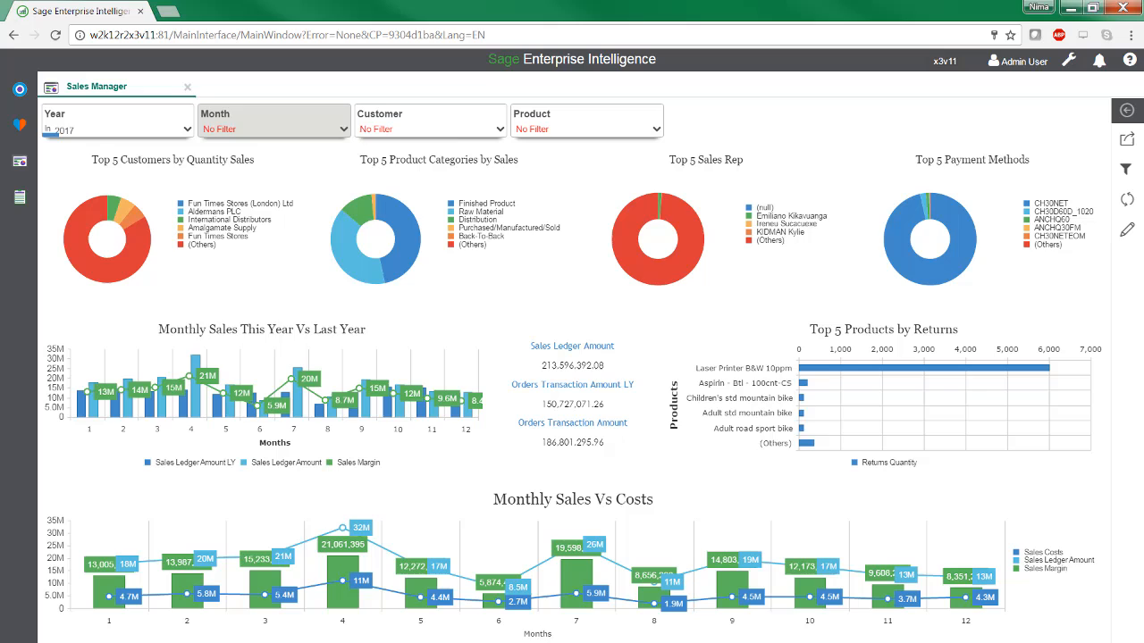
Step: Filter the dashboard to months between 1 and 6
{"action": "left_click", "coordinate": [272, 123]}
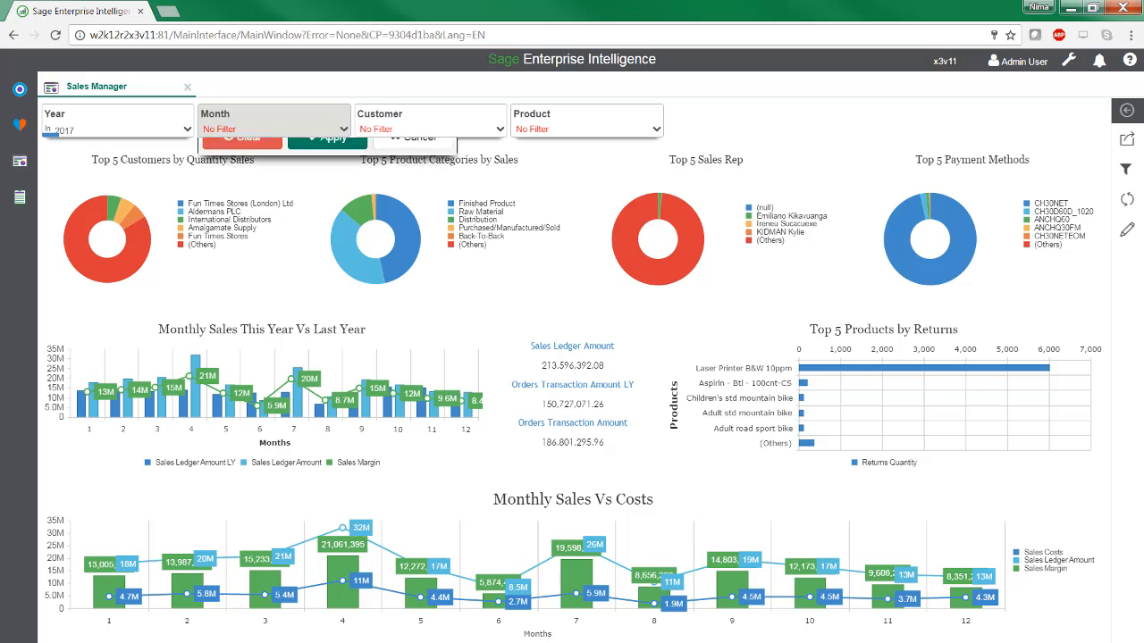
{"action": "left_click", "coordinate": [248, 175]}
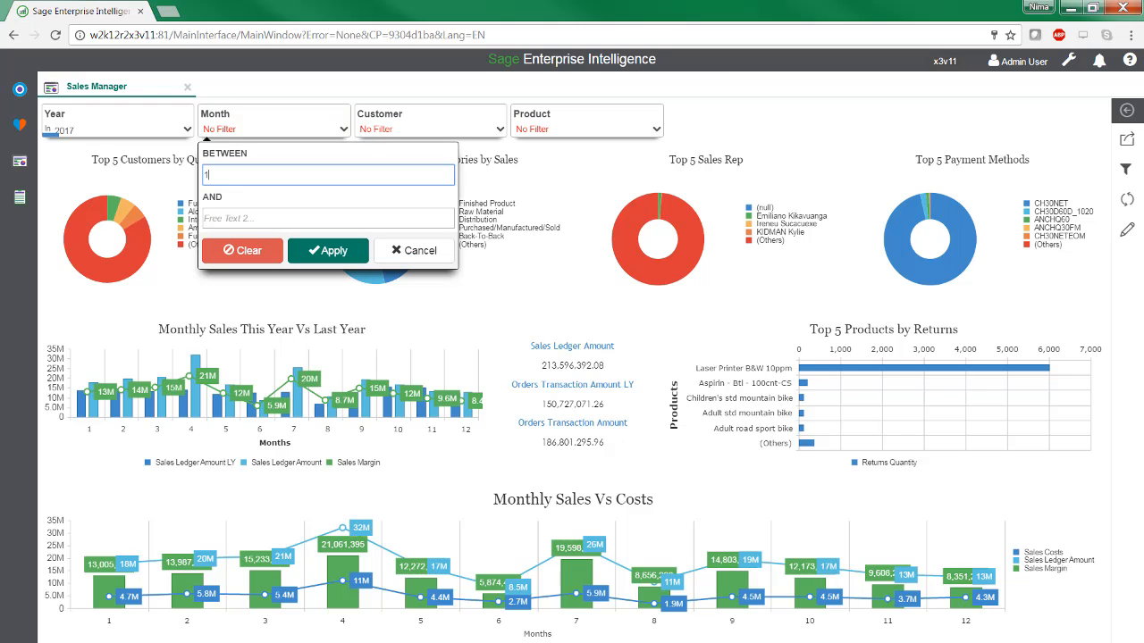
{"action": "key", "text": "Tab"}
{"action": "type", "text": "6"}
{"action": "key", "text": "Tab"}
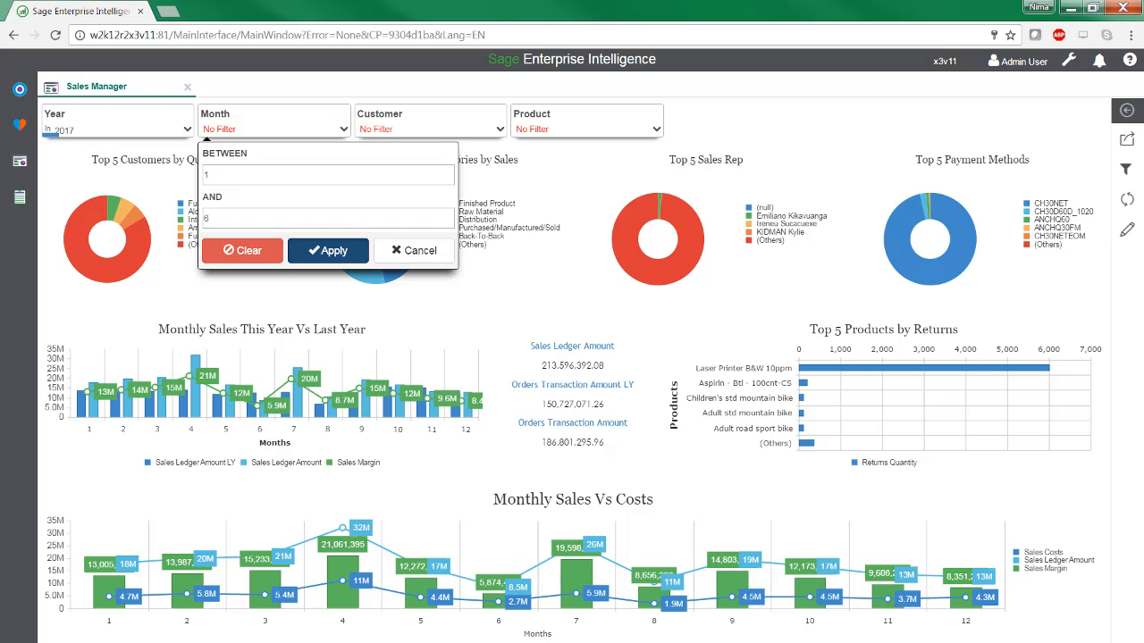
{"action": "key", "text": "Return"}
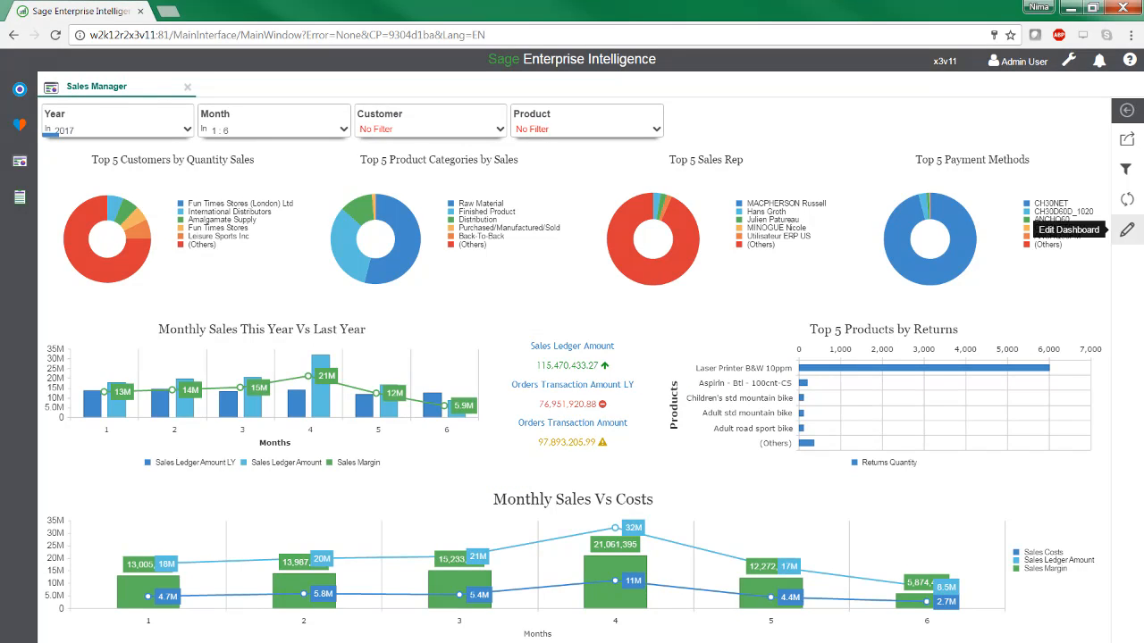
Step: Change the dashboard's general theme to Material Black and leave edit mode
{"action": "left_click", "coordinate": [1127, 230]}
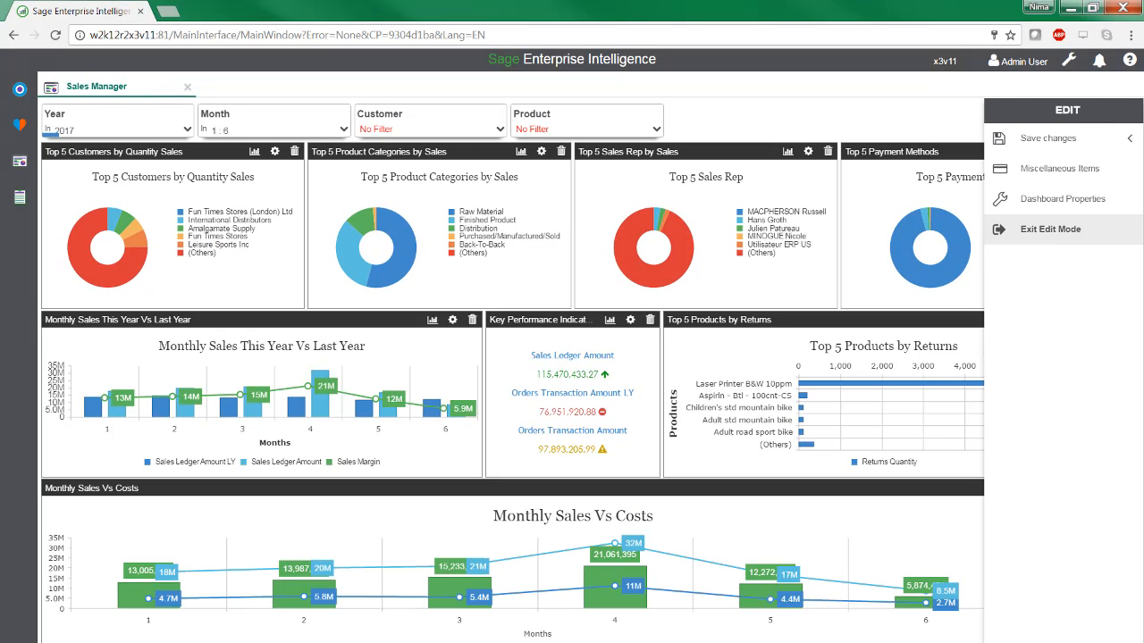
{"action": "left_click", "coordinate": [1099, 195]}
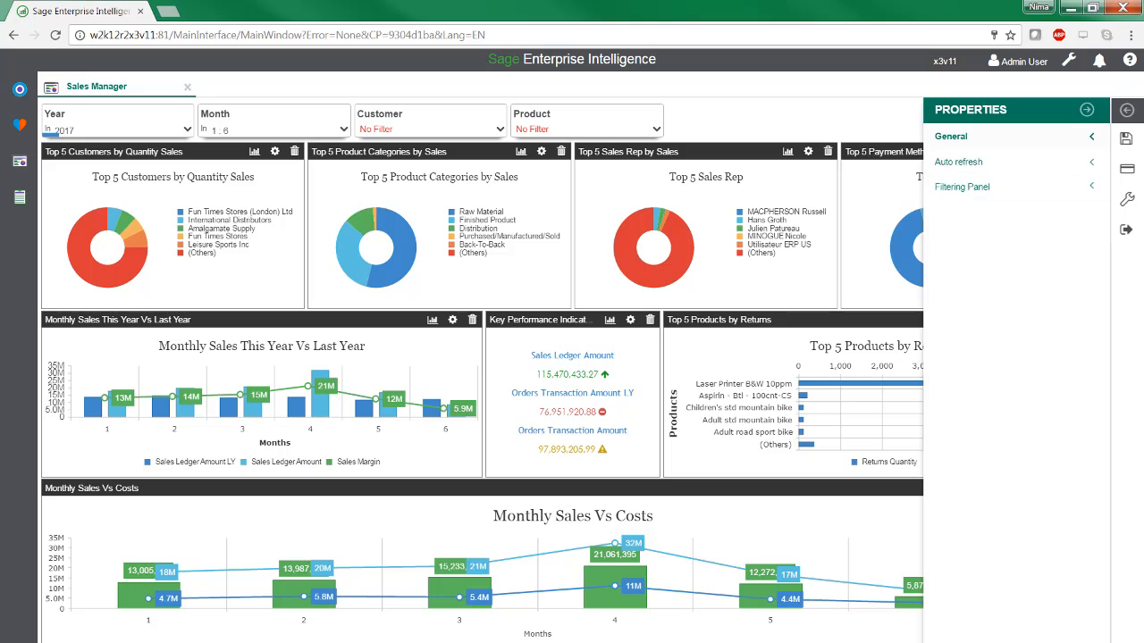
{"action": "left_click", "coordinate": [1016, 137]}
{"action": "left_click", "coordinate": [1016, 180]}
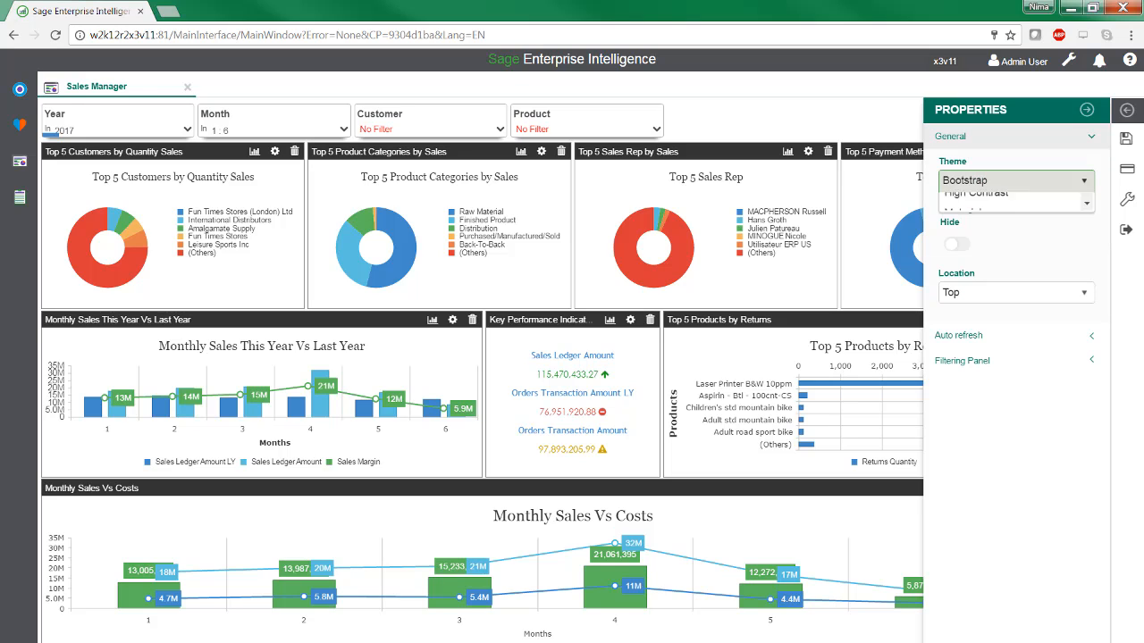
{"action": "scroll", "coordinate": [1010, 257], "scroll_direction": "down", "scroll_amount": 3}
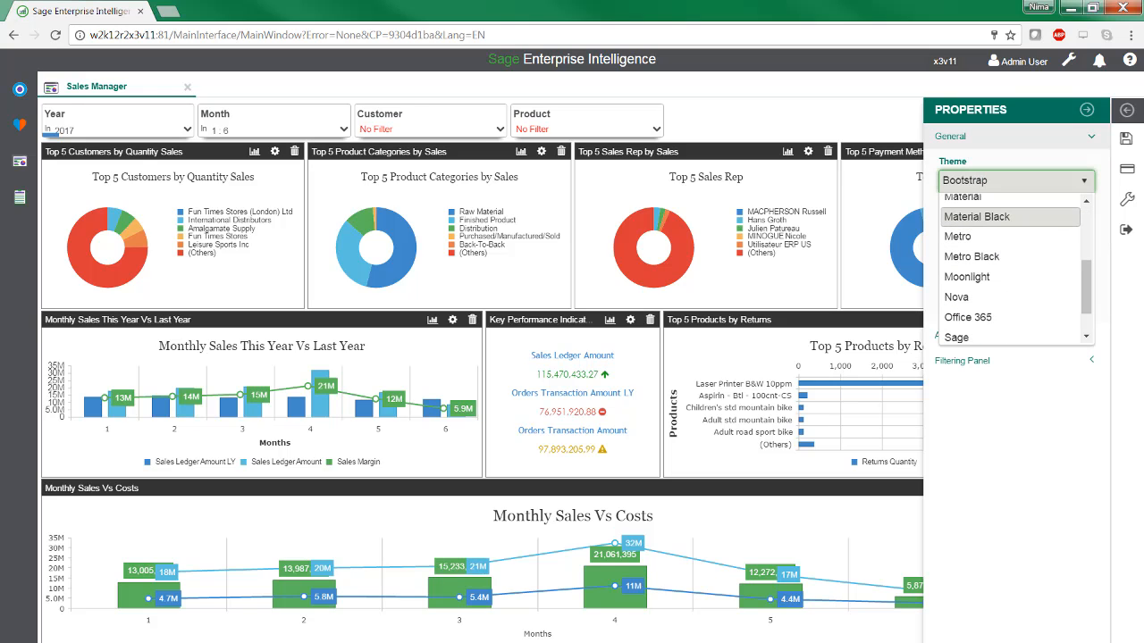
{"action": "left_click", "coordinate": [983, 217]}
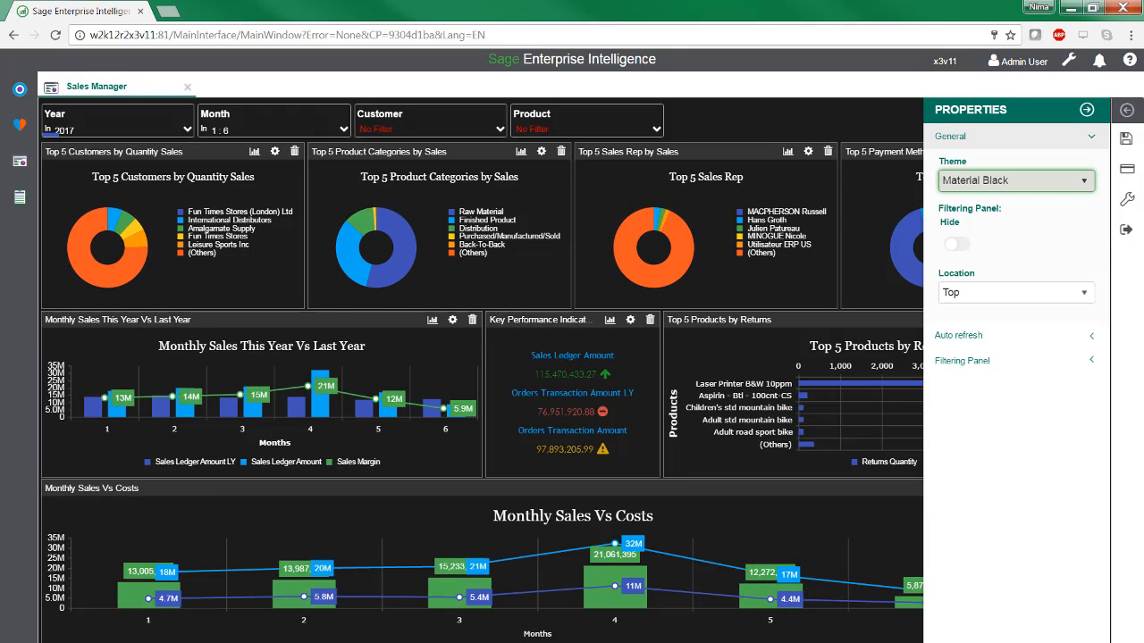
{"action": "left_click", "coordinate": [1127, 230]}
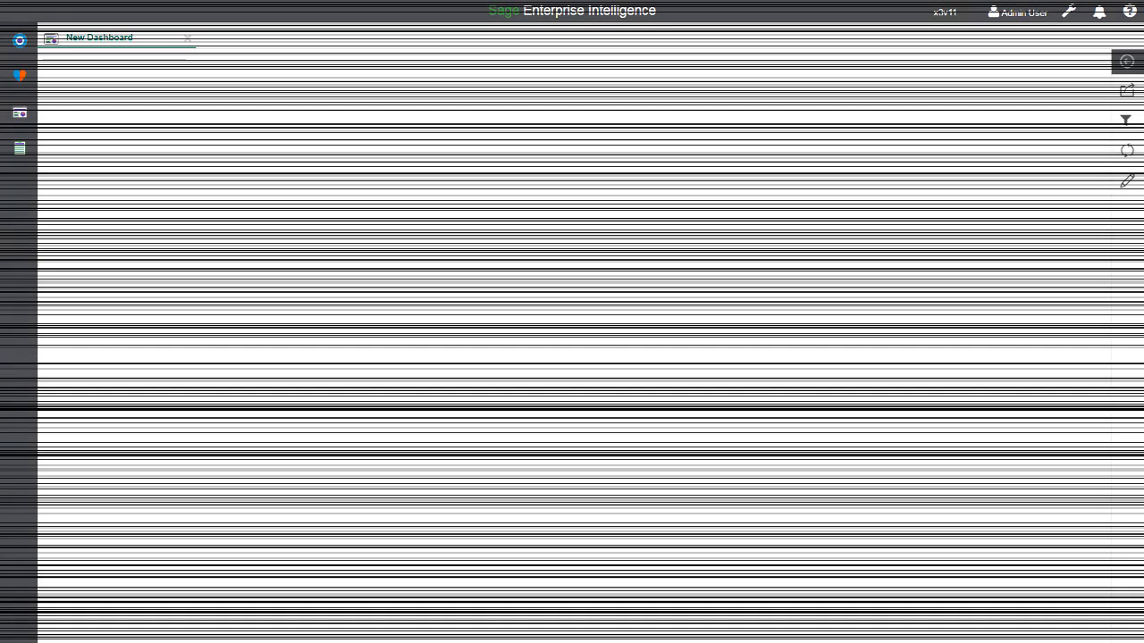
Step: Edit the new dashboard and add the Sales cube's Top 5 Customers by Quantity Sales, Top 5 Sales Rep and Top 5 Payment Methods views side by side
{"action": "left_click", "coordinate": [1127, 181]}
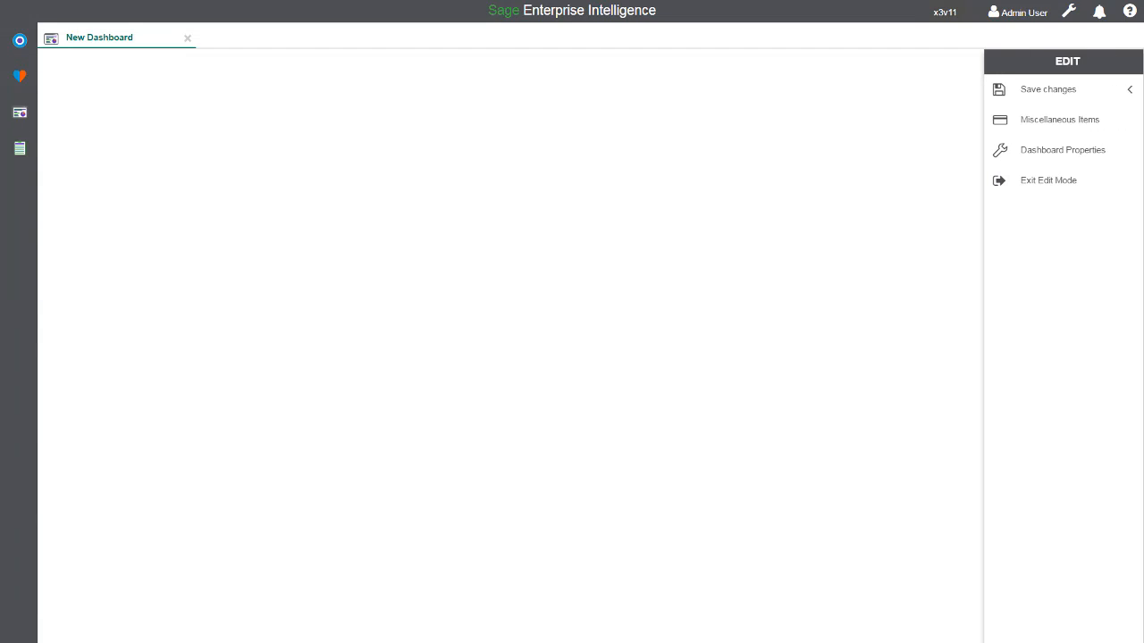
{"action": "left_click", "coordinate": [19, 40]}
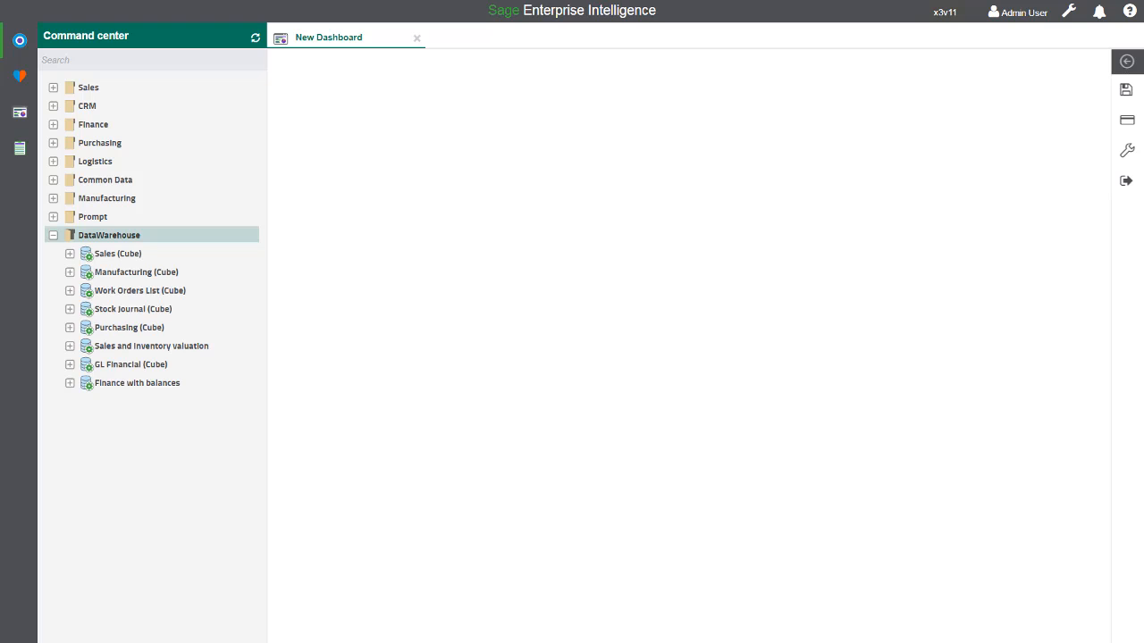
{"action": "left_click", "coordinate": [70, 254]}
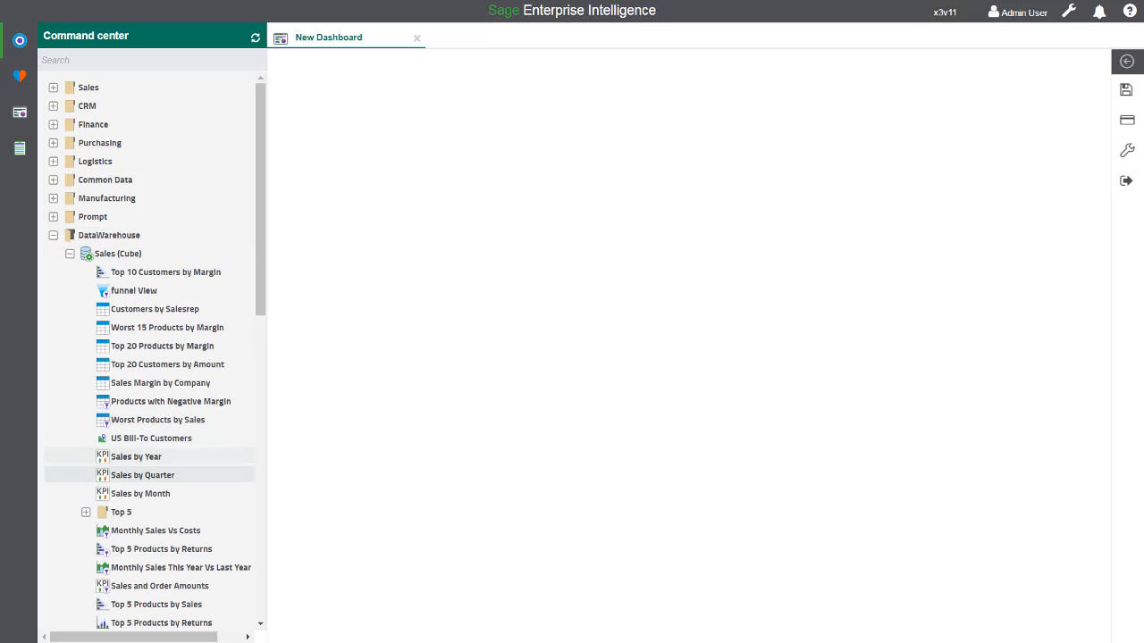
{"action": "left_click", "coordinate": [86, 512]}
{"action": "left_click_drag", "start_coordinate": [179, 531], "coordinate": [661, 159]}
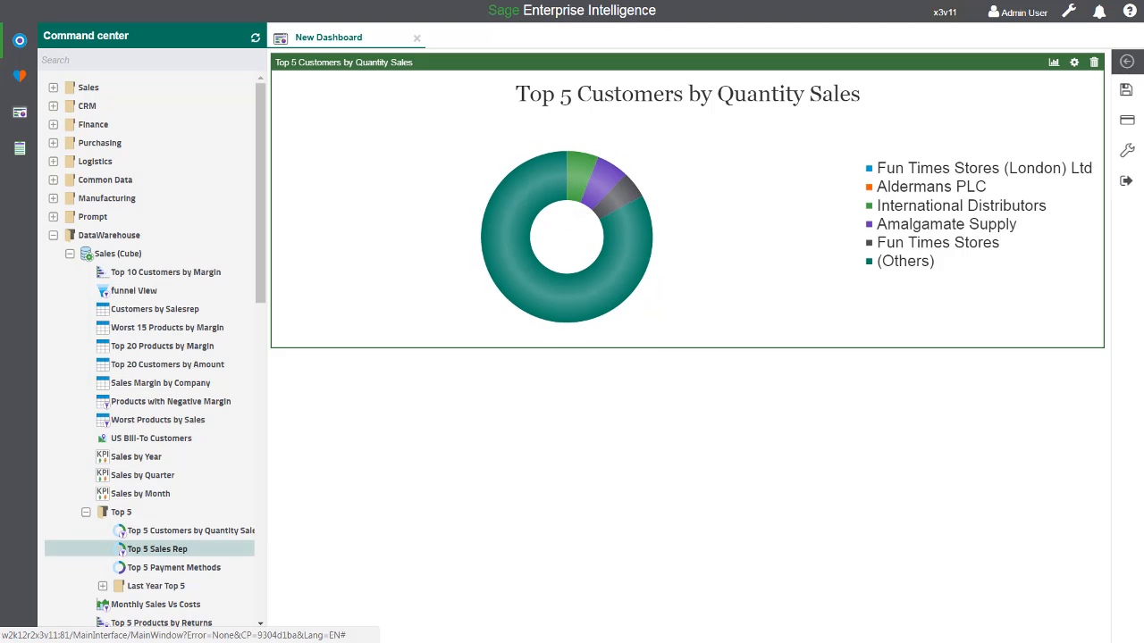
{"action": "left_click_drag", "start_coordinate": [157, 549], "coordinate": [871, 193]}
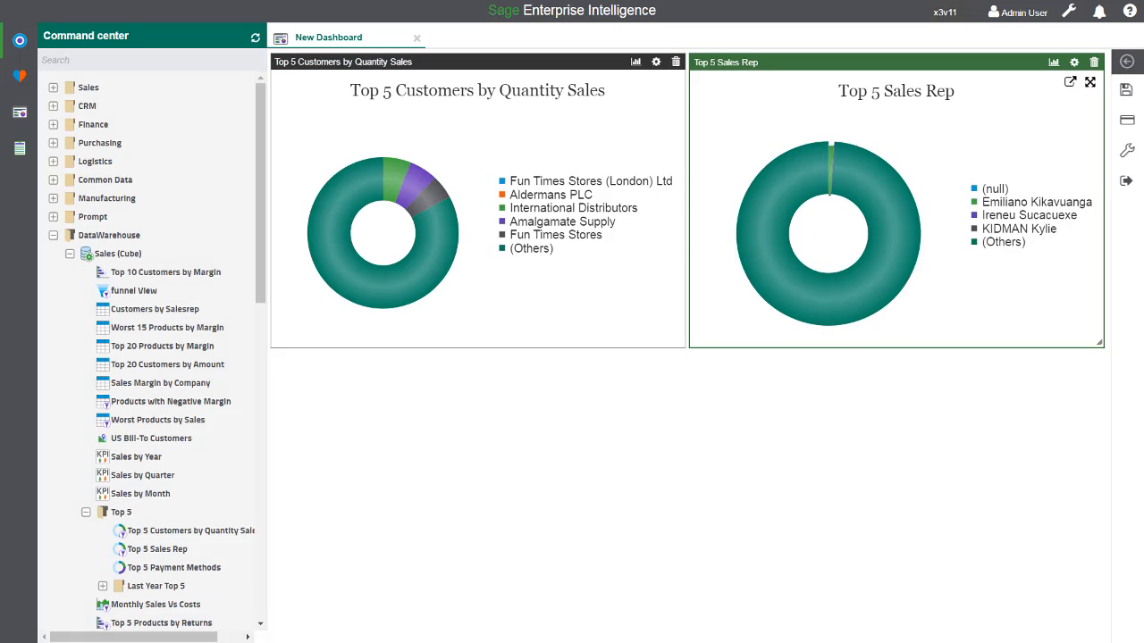
{"action": "left_click_drag", "start_coordinate": [173, 568], "coordinate": [965, 228]}
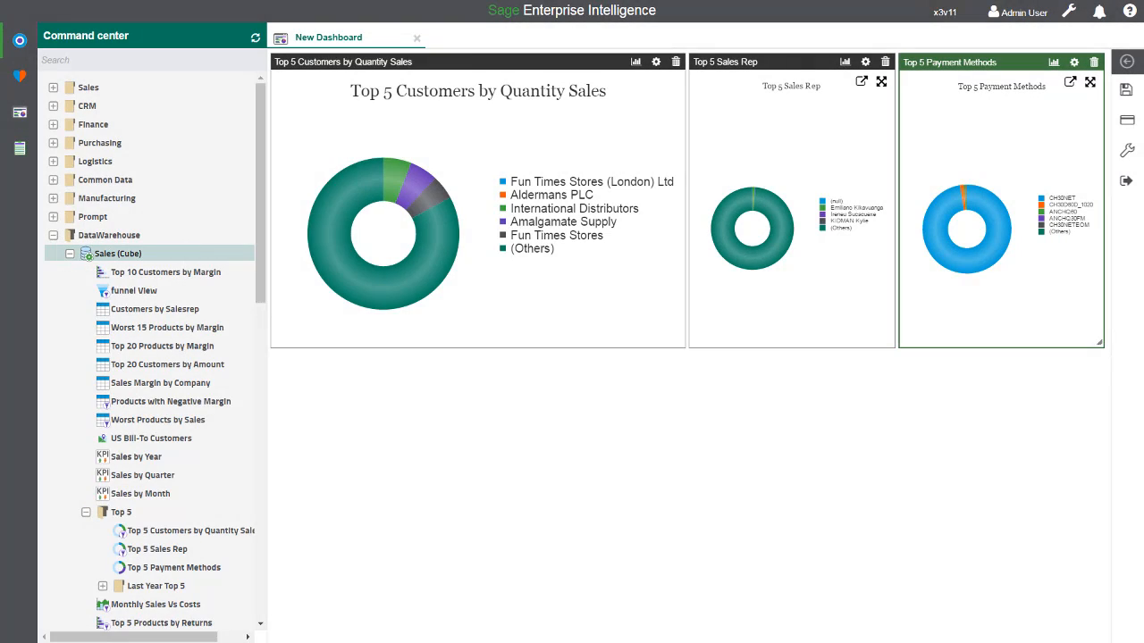
Step: Place a new doughnut view of Sales (Cube) between the customers and sales rep charts, named "Top 5 by Product Category"
{"action": "left_click_drag", "start_coordinate": [117, 254], "coordinate": [577, 221]}
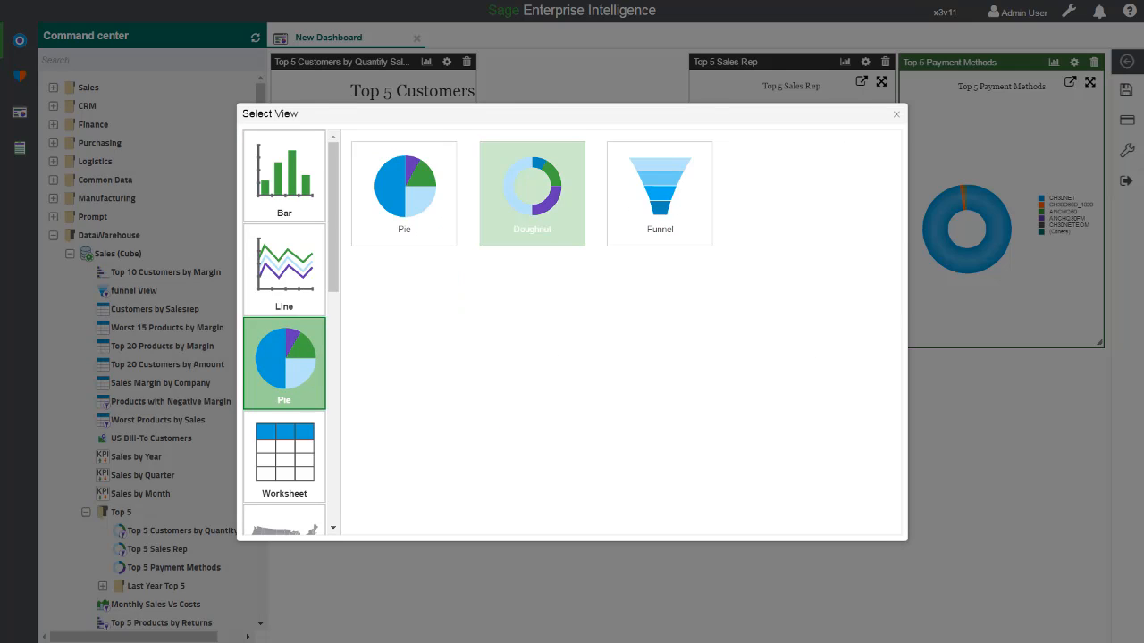
{"action": "left_click", "coordinate": [532, 193]}
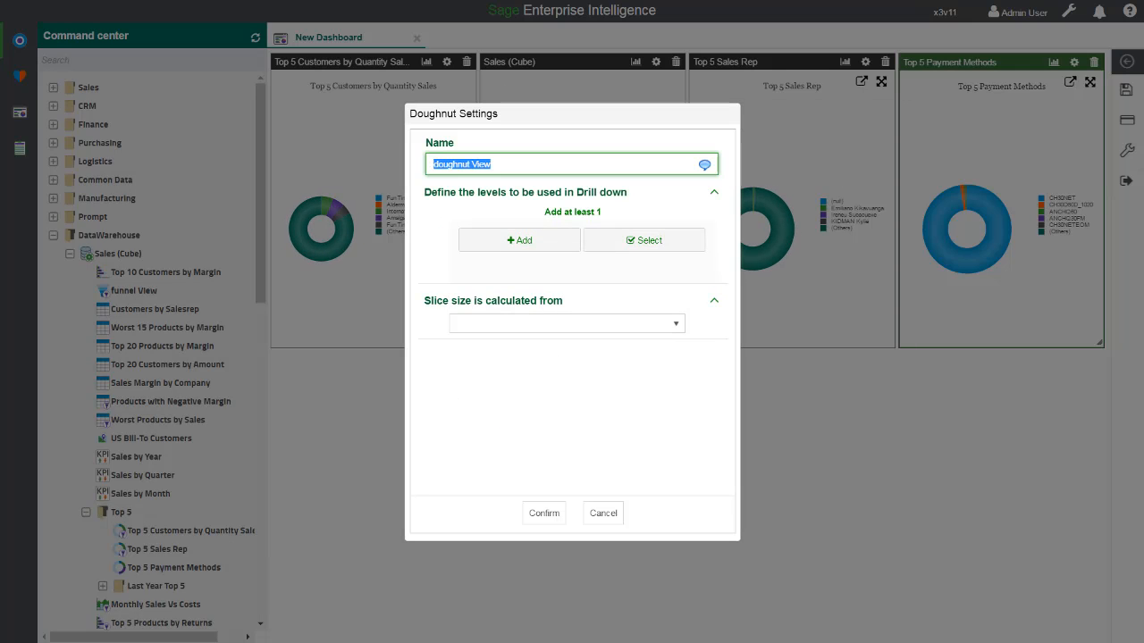
{"action": "type", "text": "Top 5 by Product Category"}
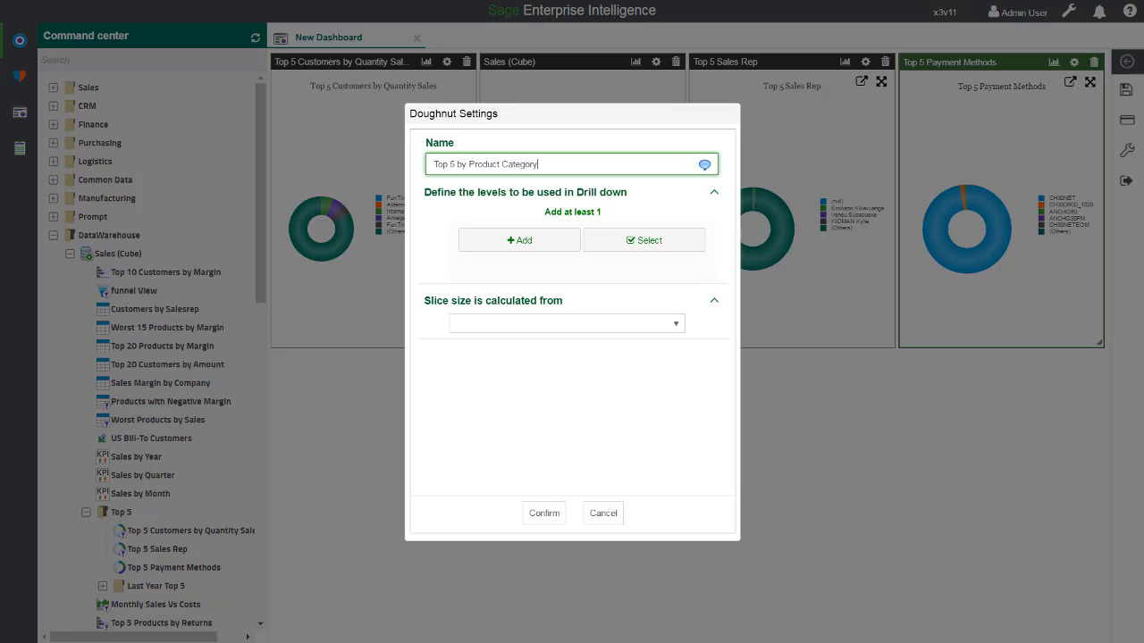
Step: Add Product Category Code as the doughnut's drill-down level and calculate its slice size from Sales Quantity
{"action": "left_click", "coordinate": [519, 240]}
{"action": "type", "text": "p"}
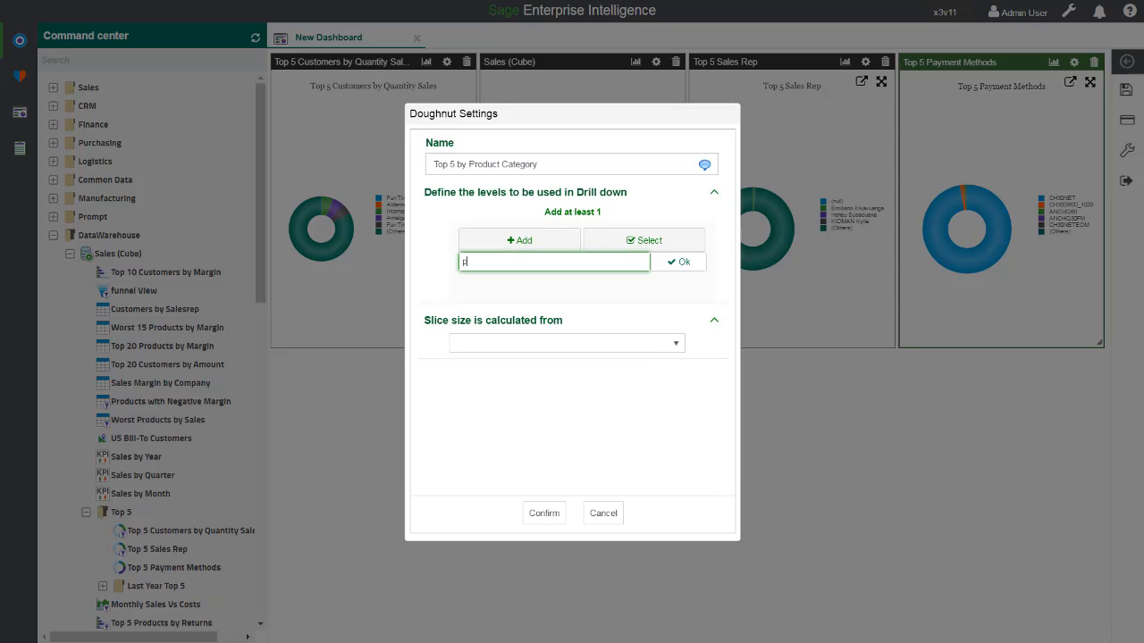
{"action": "type", "text": "roduct"}
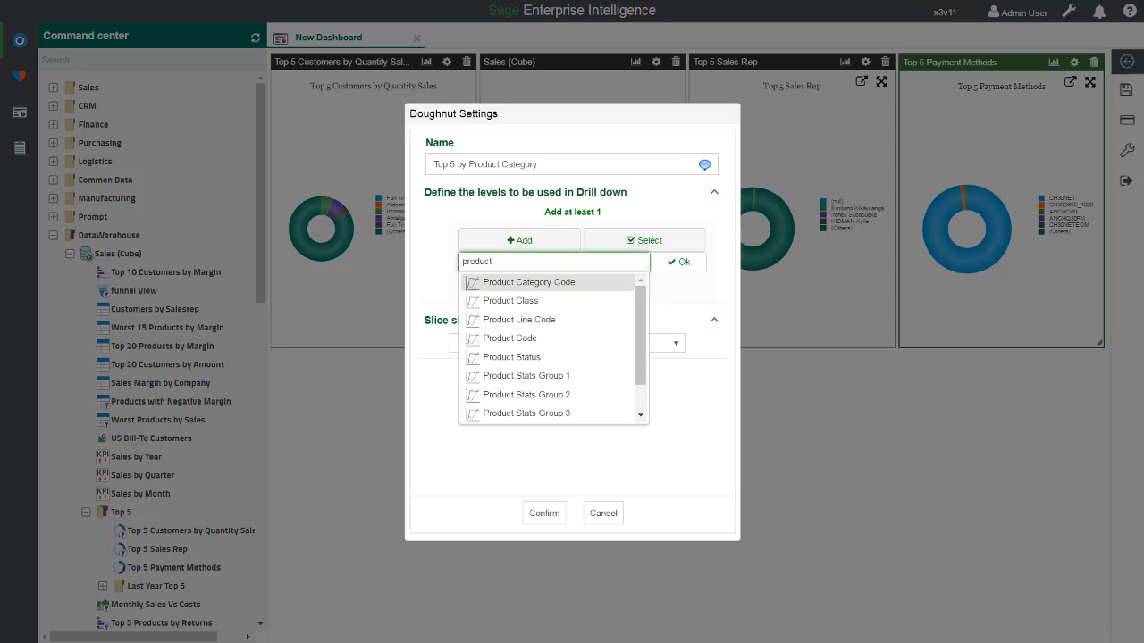
{"action": "left_click", "coordinate": [530, 282]}
{"action": "left_click", "coordinate": [679, 262]}
{"action": "left_click", "coordinate": [567, 338]}
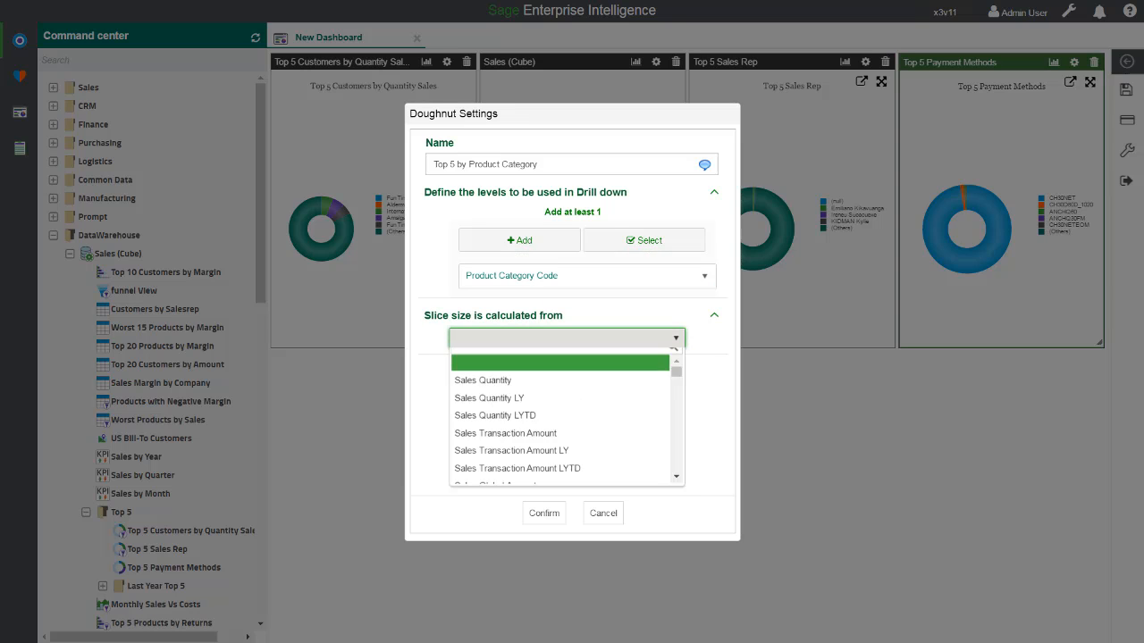
{"action": "left_click", "coordinate": [500, 396]}
{"action": "left_click", "coordinate": [544, 513]}
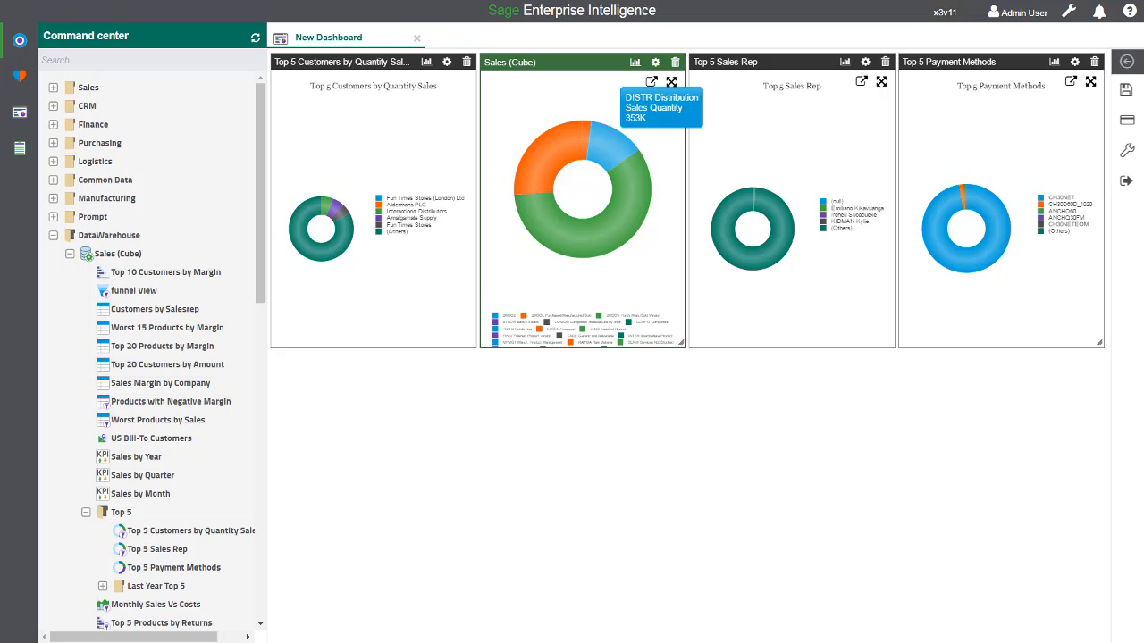
Step: Sort the new doughnut's Product Category Code group by Sales Quantity in DESC order and show only the first 5
{"action": "left_click", "coordinate": [655, 62]}
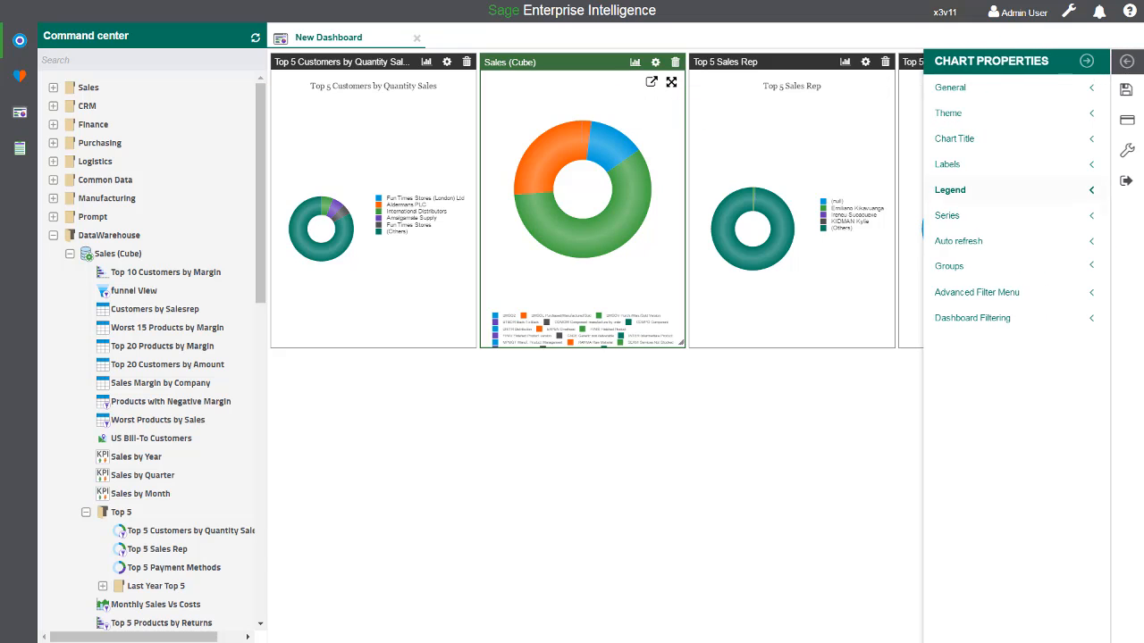
{"action": "left_click", "coordinate": [950, 266]}
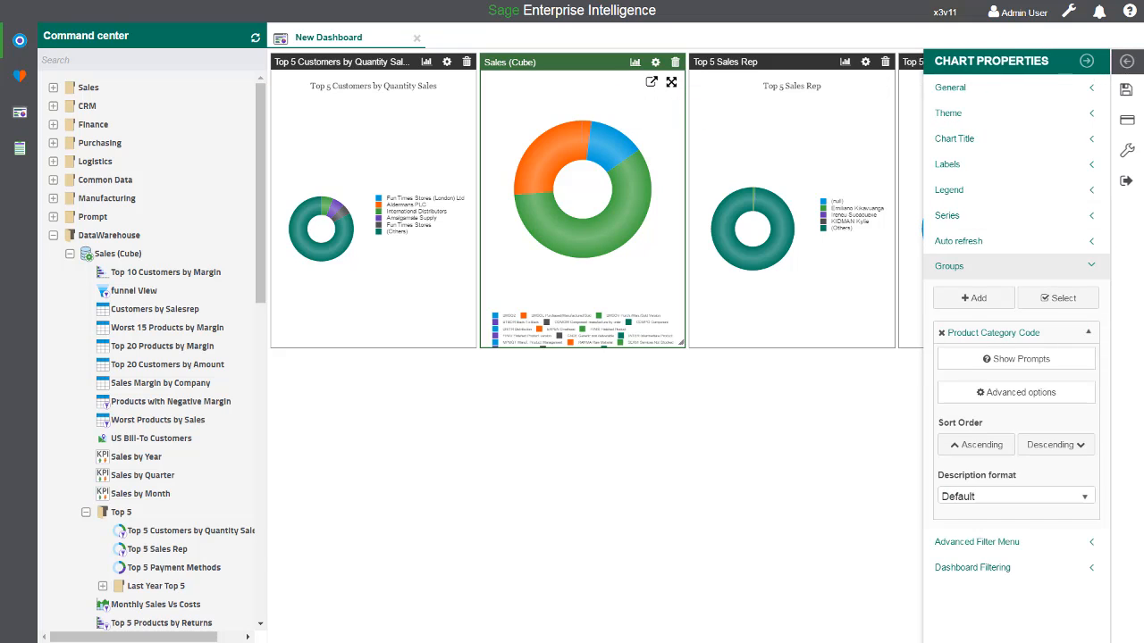
{"action": "left_click", "coordinate": [1016, 393]}
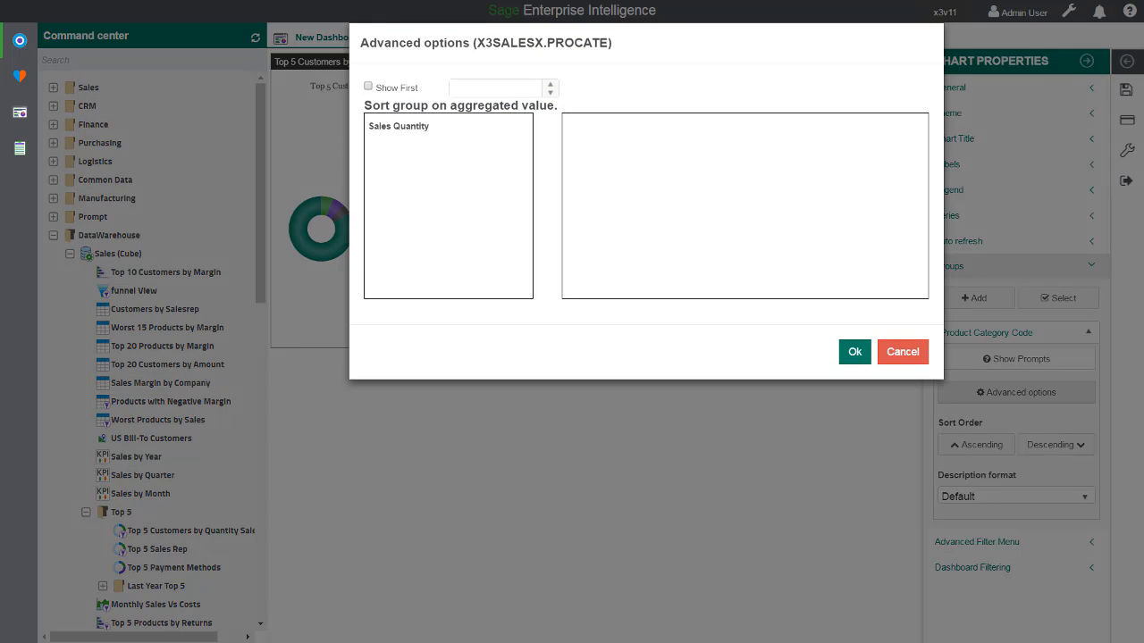
{"action": "left_click_drag", "start_coordinate": [399, 126], "coordinate": [598, 130]}
{"action": "left_click", "coordinate": [853, 126]}
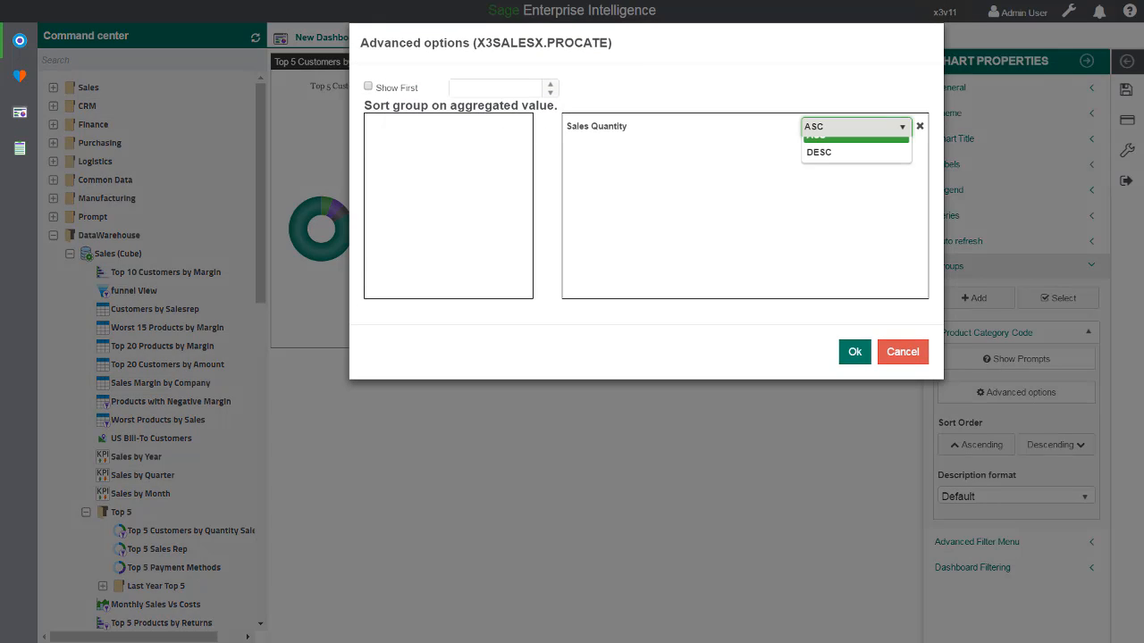
{"action": "left_click", "coordinate": [833, 165]}
{"action": "left_click", "coordinate": [854, 352]}
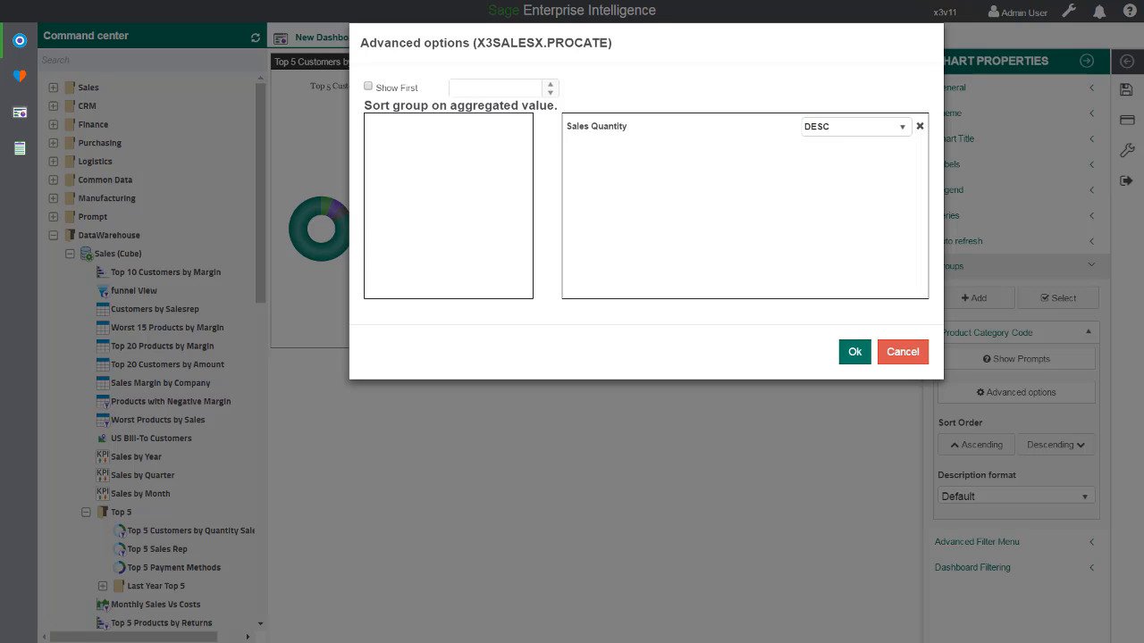
{"action": "left_click", "coordinate": [495, 88]}
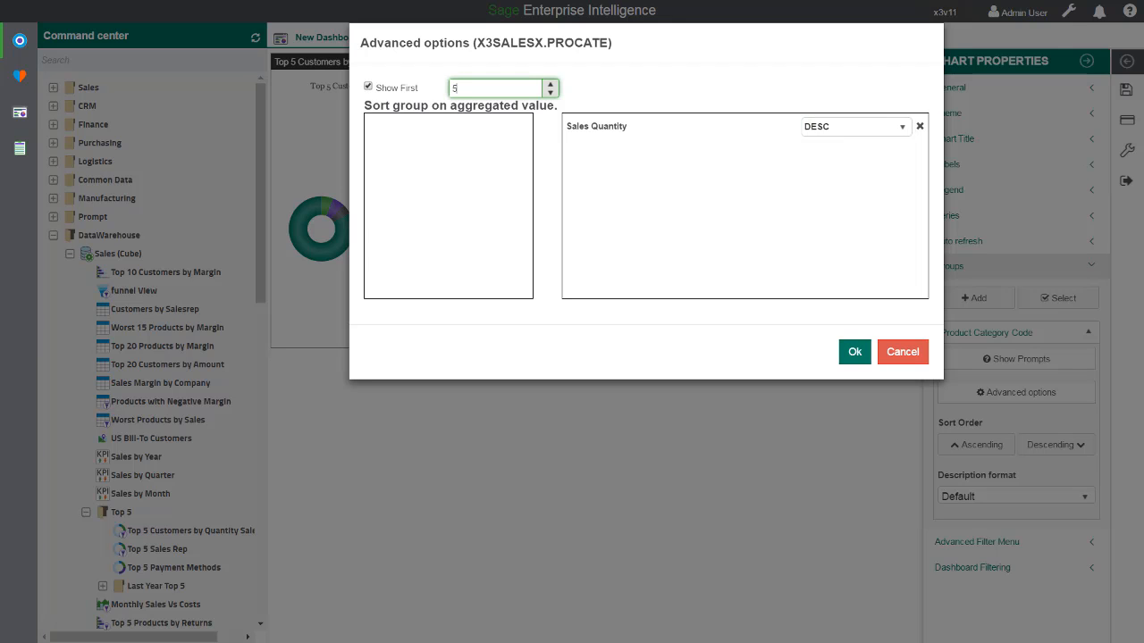
{"action": "type", "text": "5"}
{"action": "left_click", "coordinate": [855, 352]}
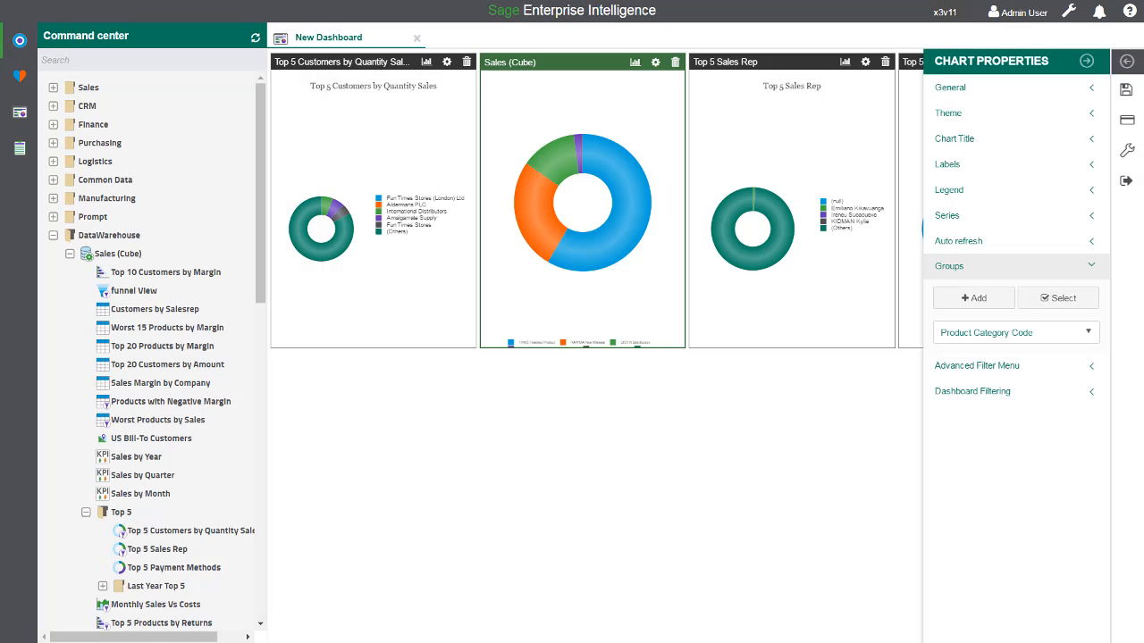
Step: Position the product category doughnut's legend at Right and set its font size to Medium
{"action": "left_click", "coordinate": [949, 190]}
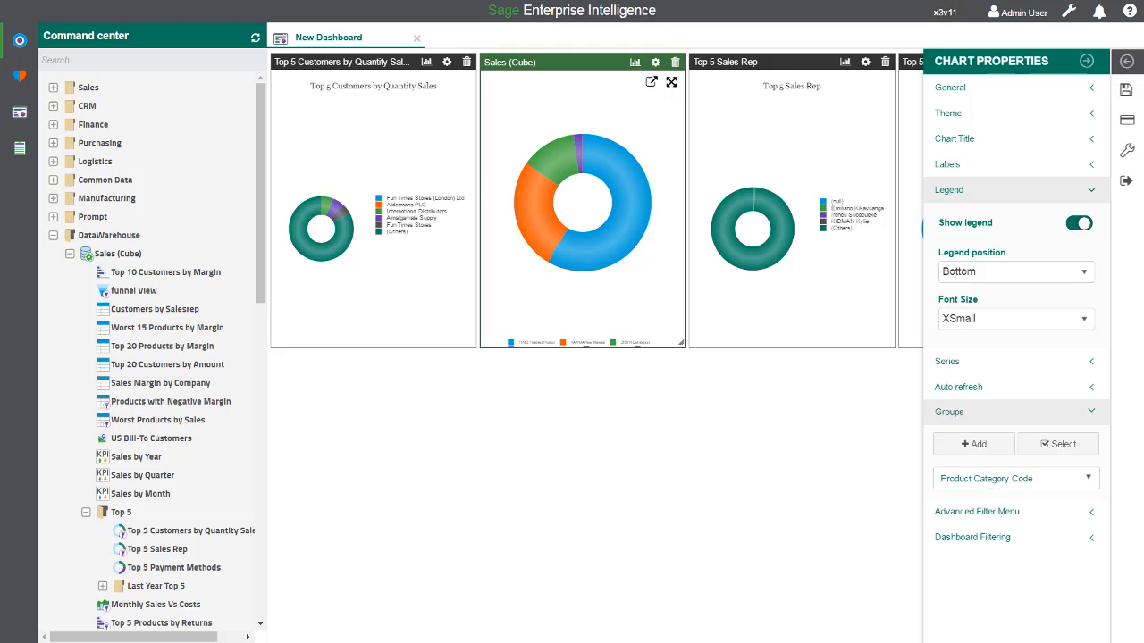
{"action": "left_click", "coordinate": [1016, 271]}
{"action": "left_click", "coordinate": [965, 352]}
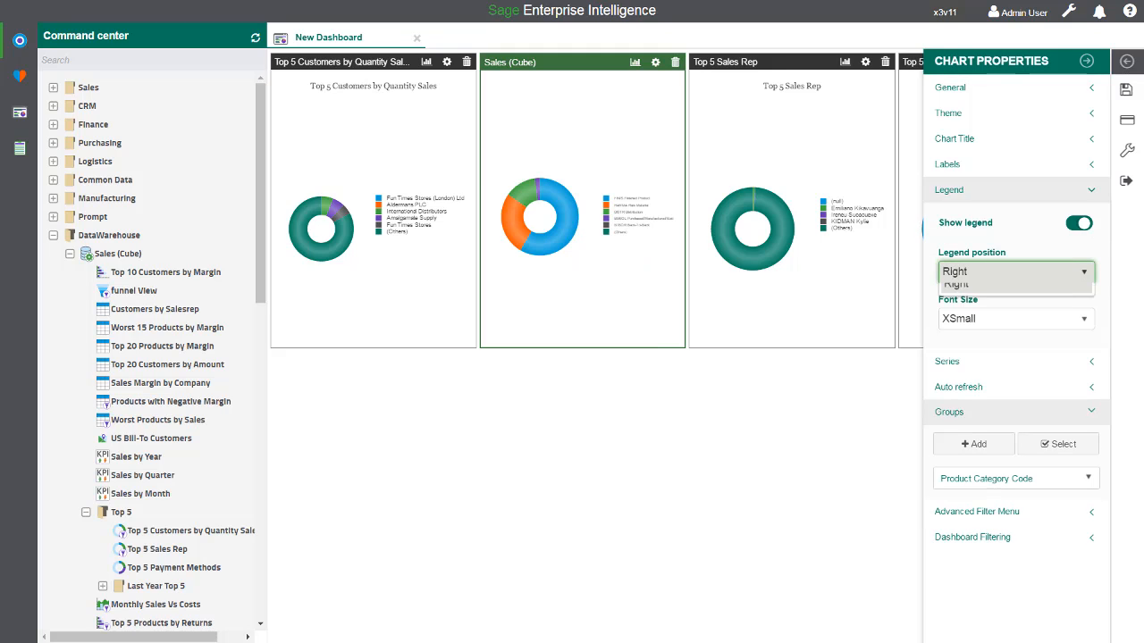
{"action": "left_click", "coordinate": [1016, 319]}
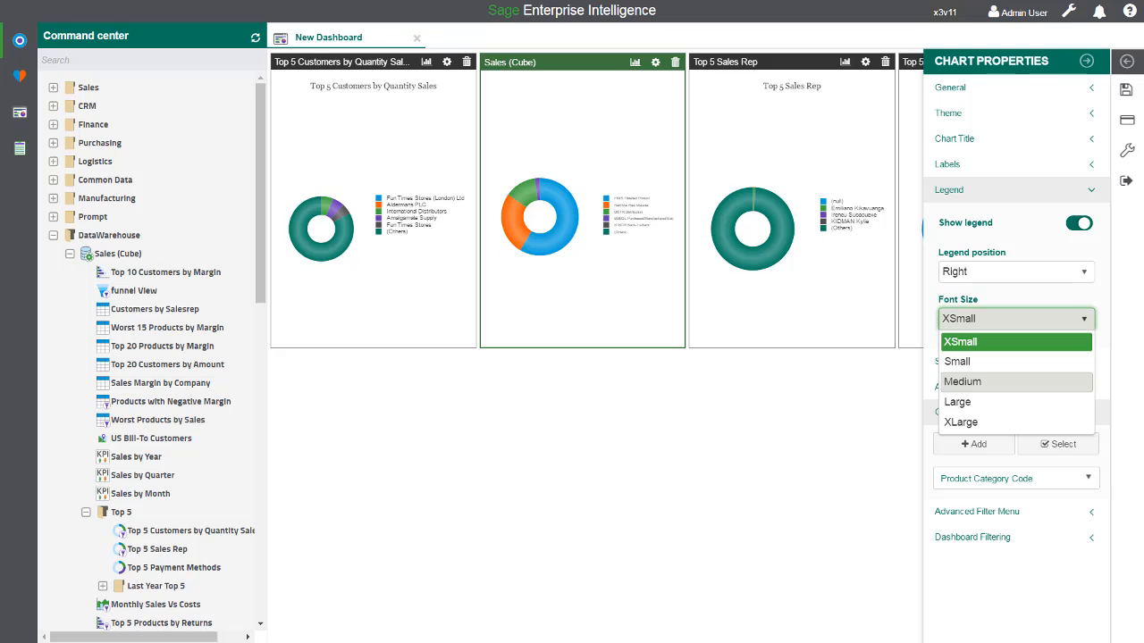
{"action": "left_click", "coordinate": [962, 382]}
{"action": "left_click", "coordinate": [949, 190]}
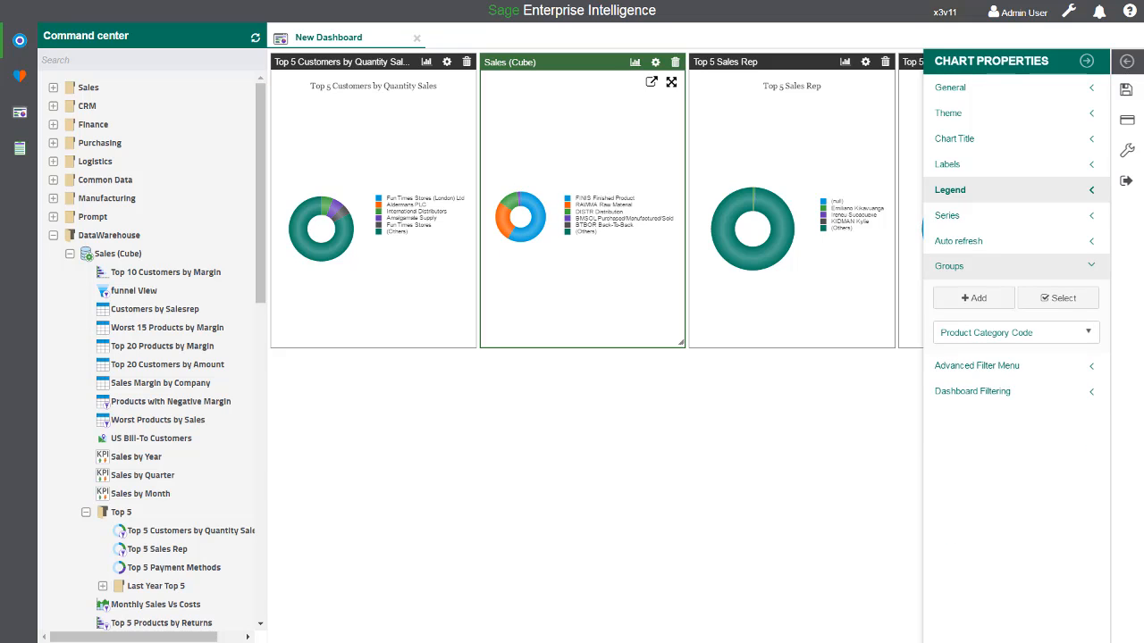
Step: Show the chart name as the product category doughnut's title and close its chart properties
{"action": "left_click", "coordinate": [956, 140]}
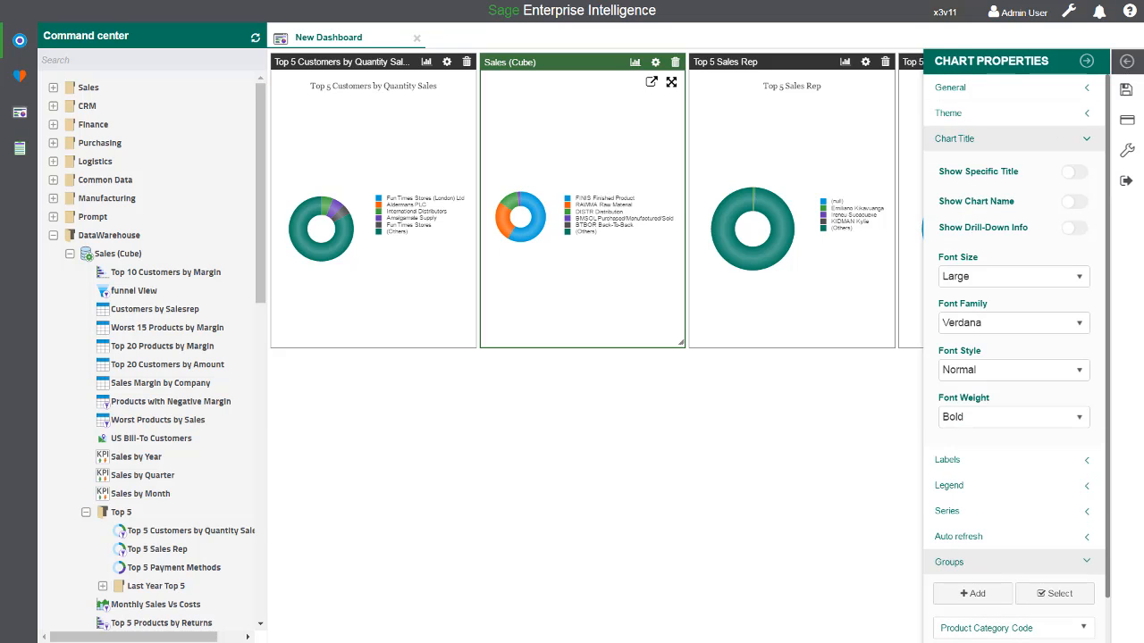
{"action": "left_click", "coordinate": [1073, 202]}
{"action": "left_click", "coordinate": [957, 139]}
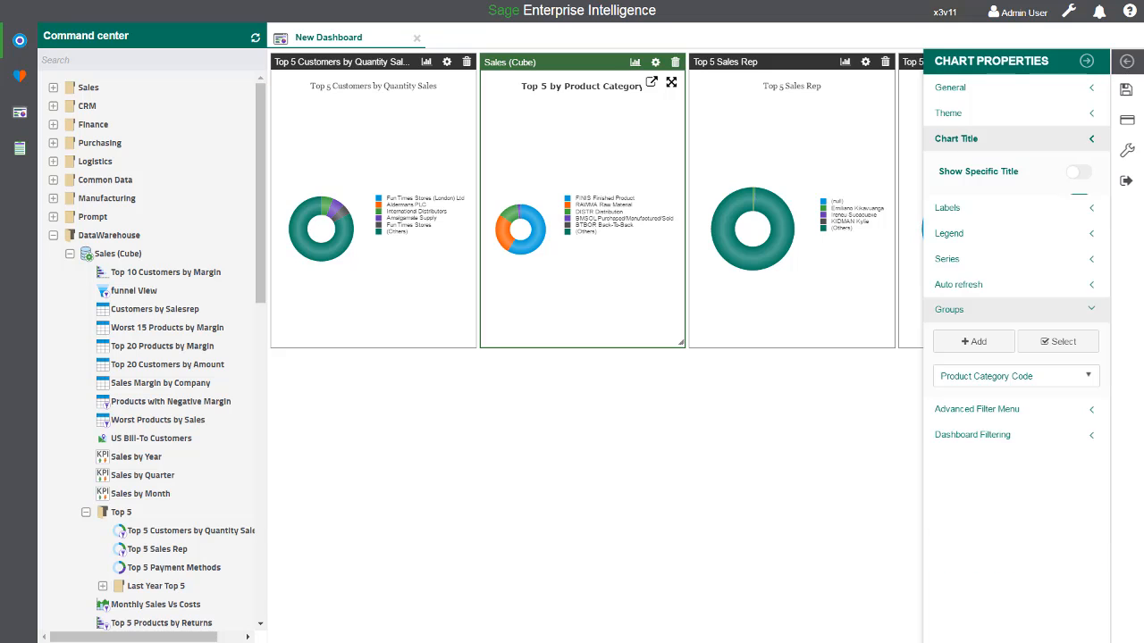
{"action": "left_click", "coordinate": [949, 266]}
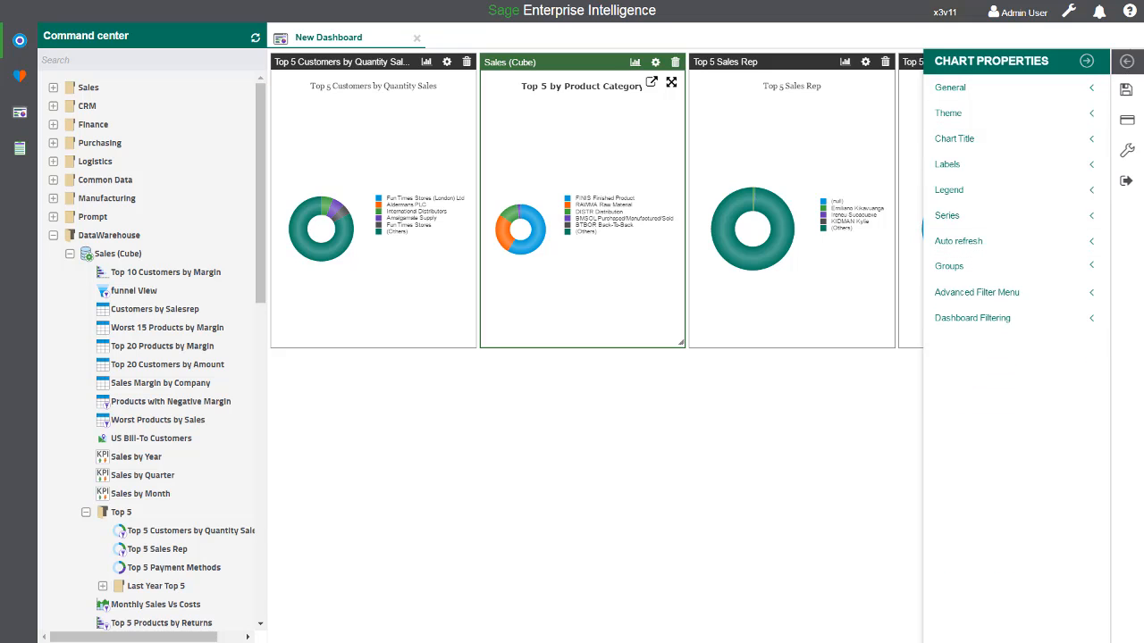
{"action": "left_click", "coordinate": [1087, 61]}
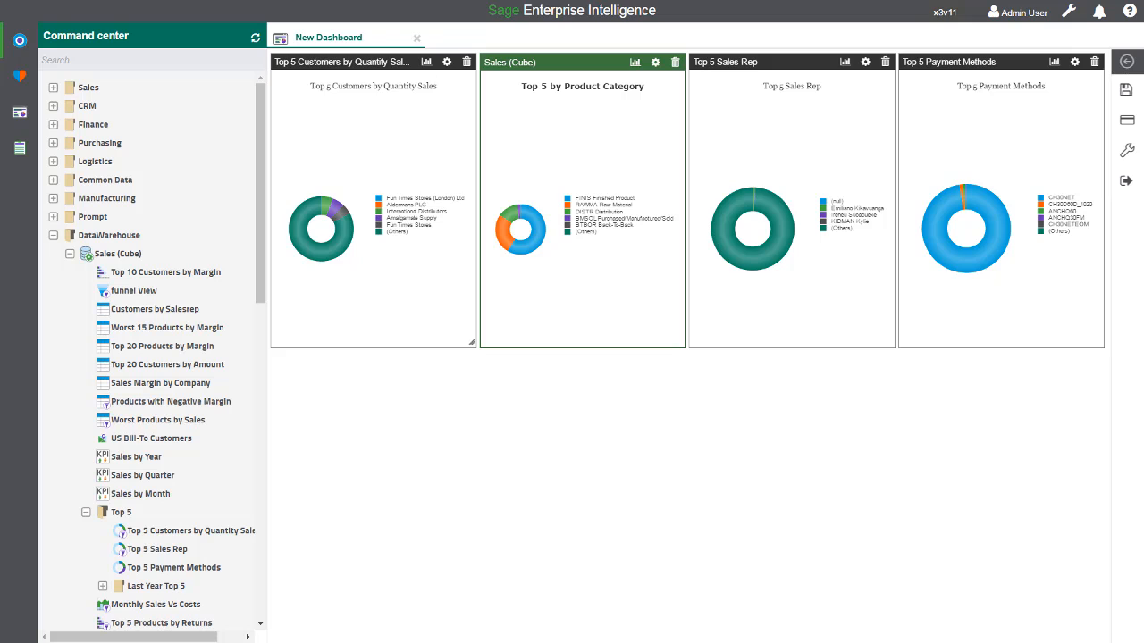
Step: Shorten the four doughnut views to the same height, about two thirds of their original size
{"action": "left_click_drag", "start_coordinate": [471, 342], "coordinate": [474, 249]}
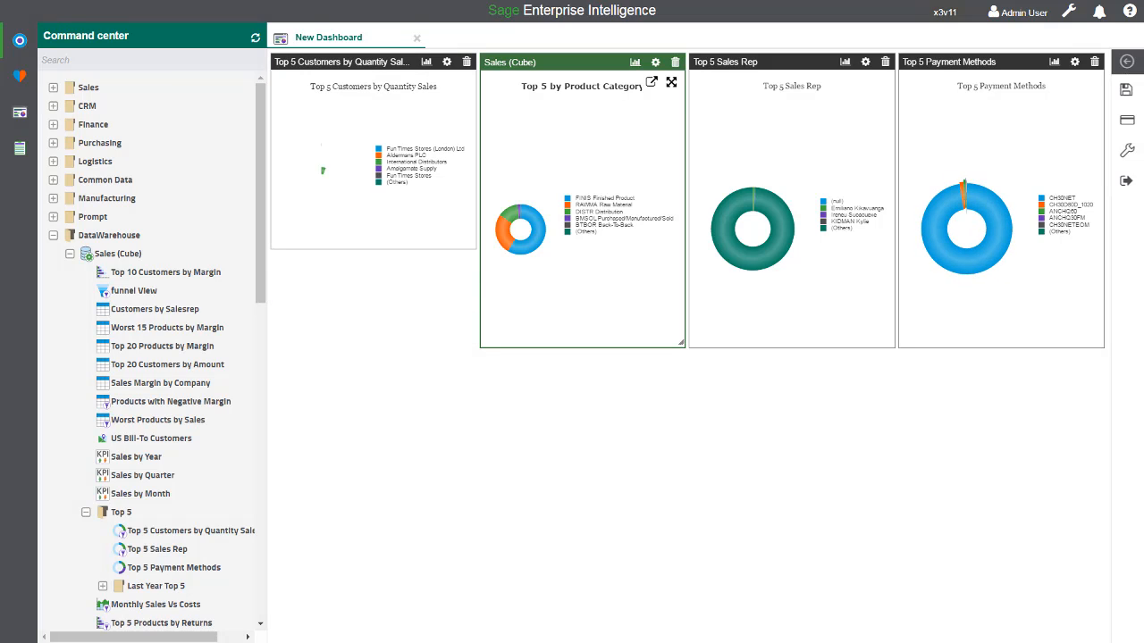
{"action": "left_click_drag", "start_coordinate": [681, 343], "coordinate": [681, 248]}
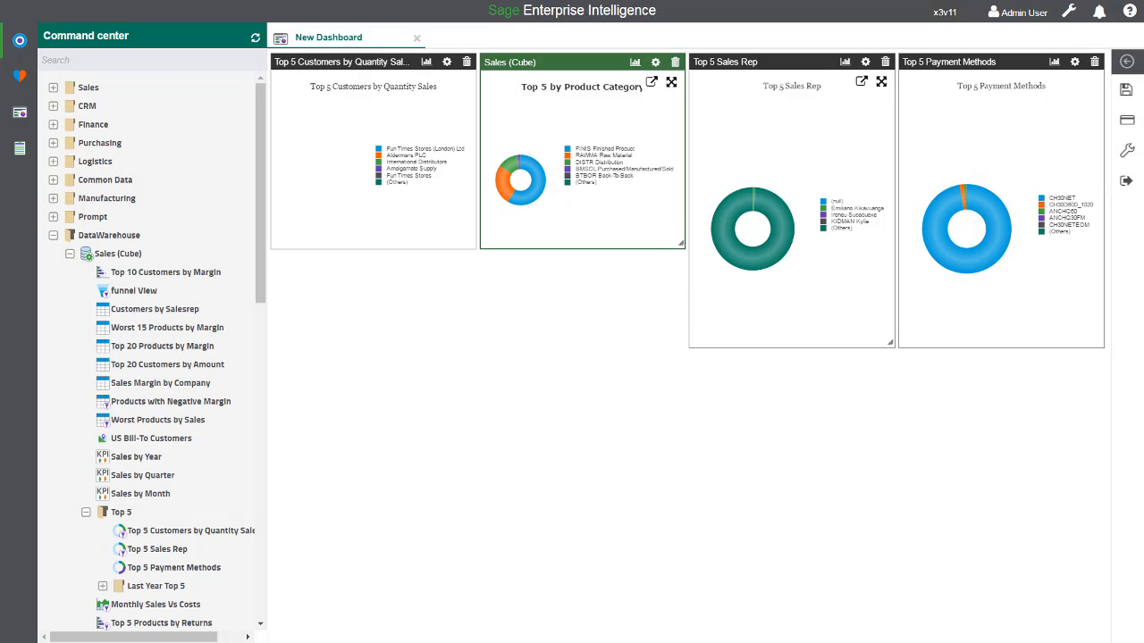
{"action": "left_click_drag", "start_coordinate": [891, 344], "coordinate": [890, 248]}
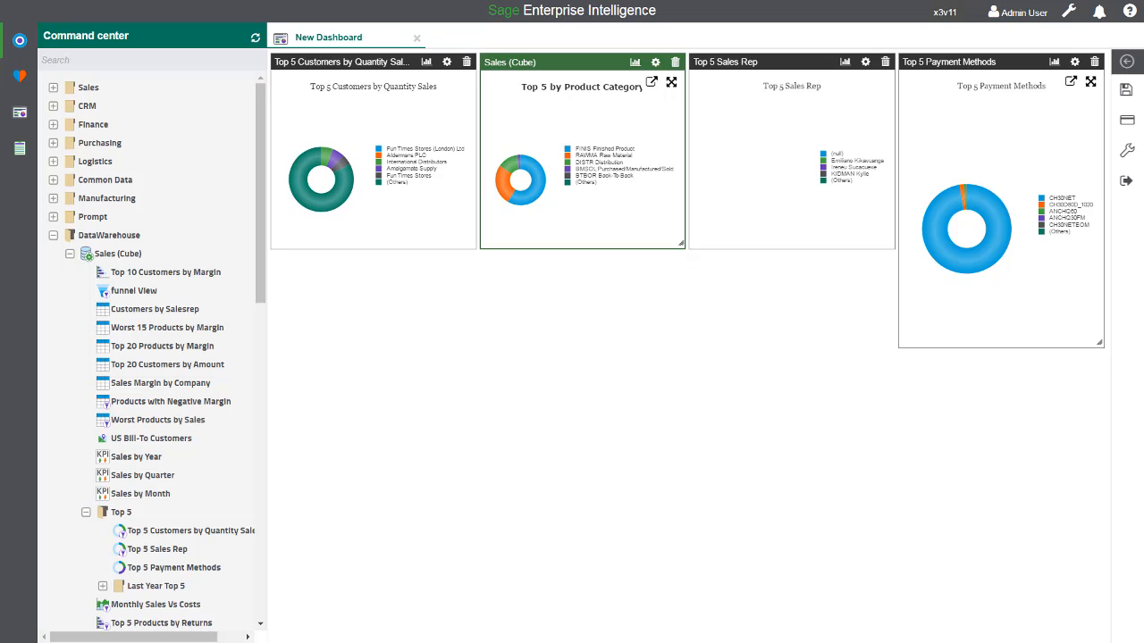
{"action": "left_click_drag", "start_coordinate": [1099, 344], "coordinate": [1099, 249]}
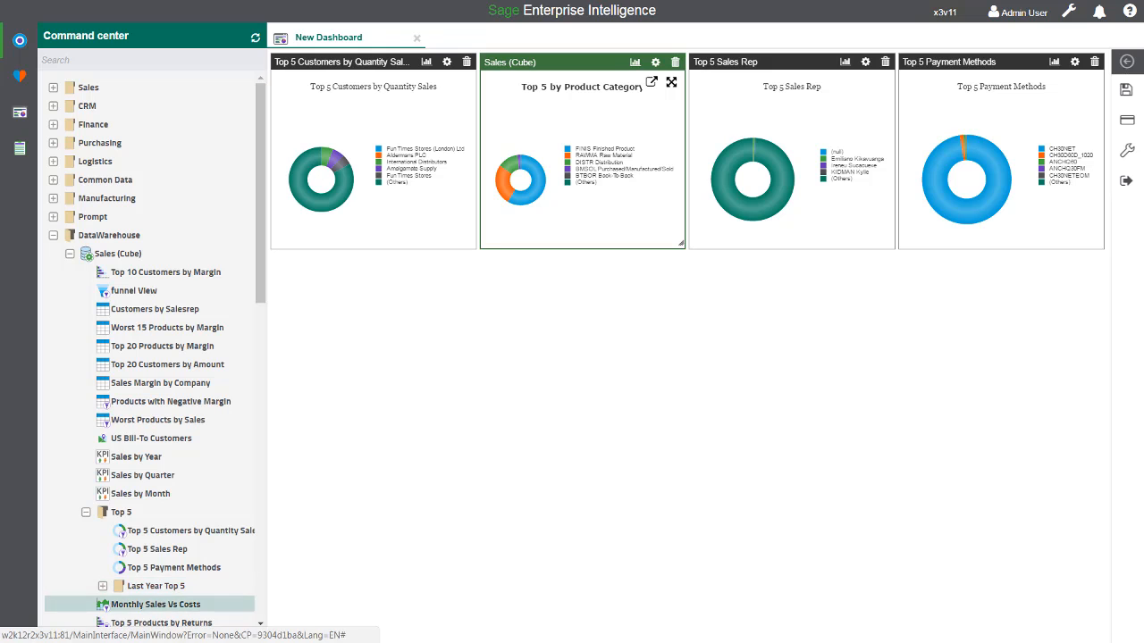
Step: Add Monthly Sales Vs Costs below the doughnuts, with Monthly Sales This Year Vs Last Year, Sales and Order Amounts and Top 5 Products by Returns in between
{"action": "left_click_drag", "start_coordinate": [152, 604], "coordinate": [547, 525]}
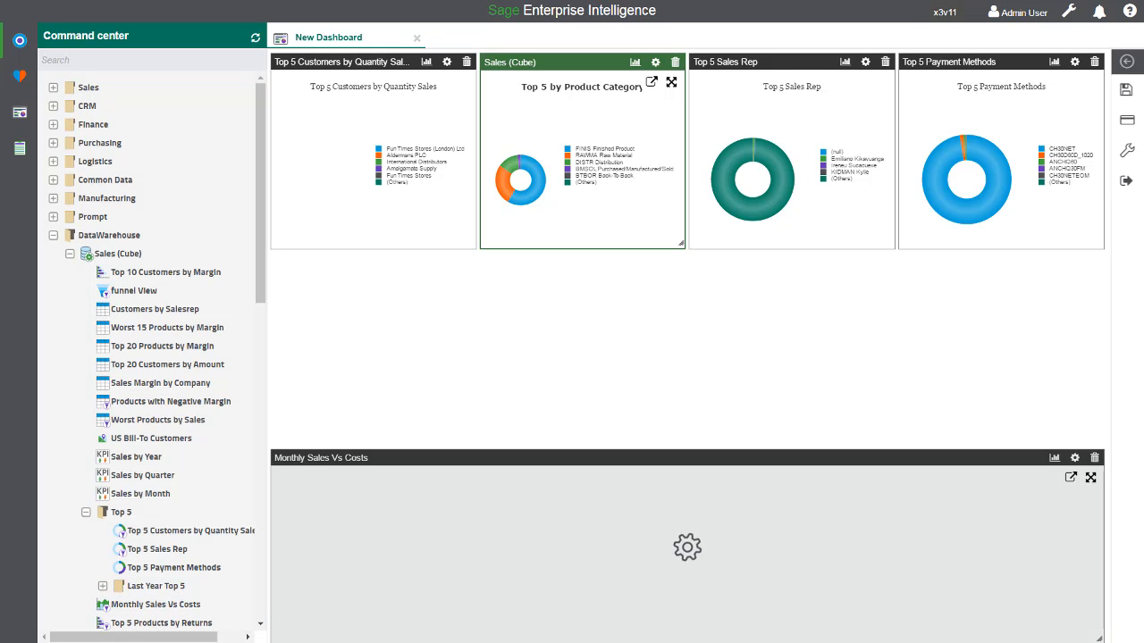
{"action": "scroll", "coordinate": [157, 572], "scroll_direction": "down", "scroll_amount": 1}
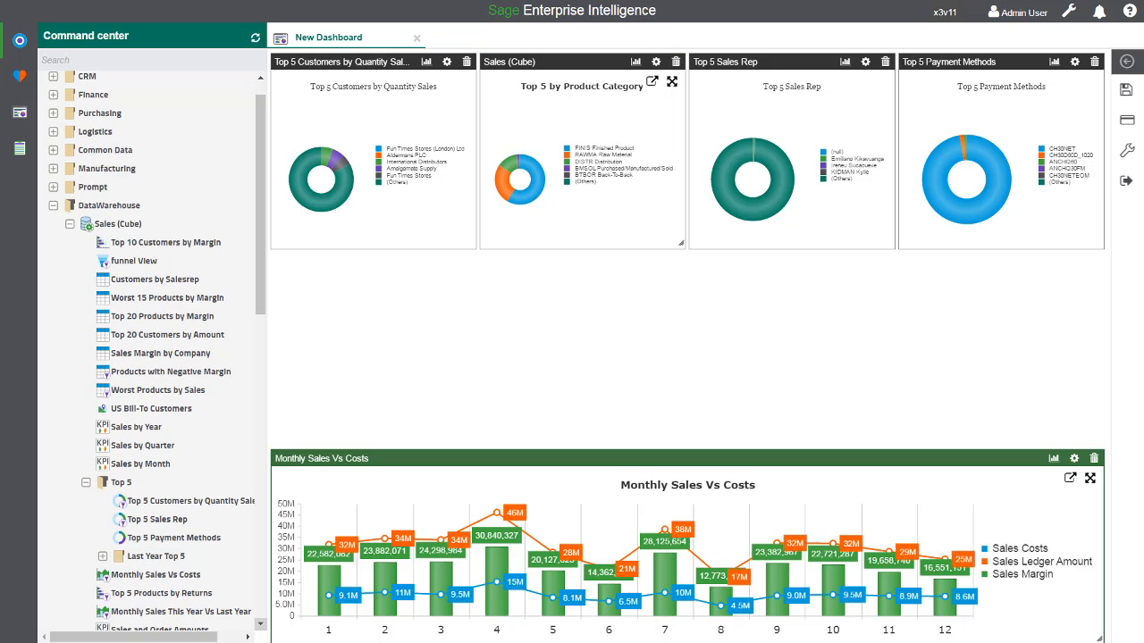
{"action": "left_click_drag", "start_coordinate": [157, 563], "coordinate": [815, 401]}
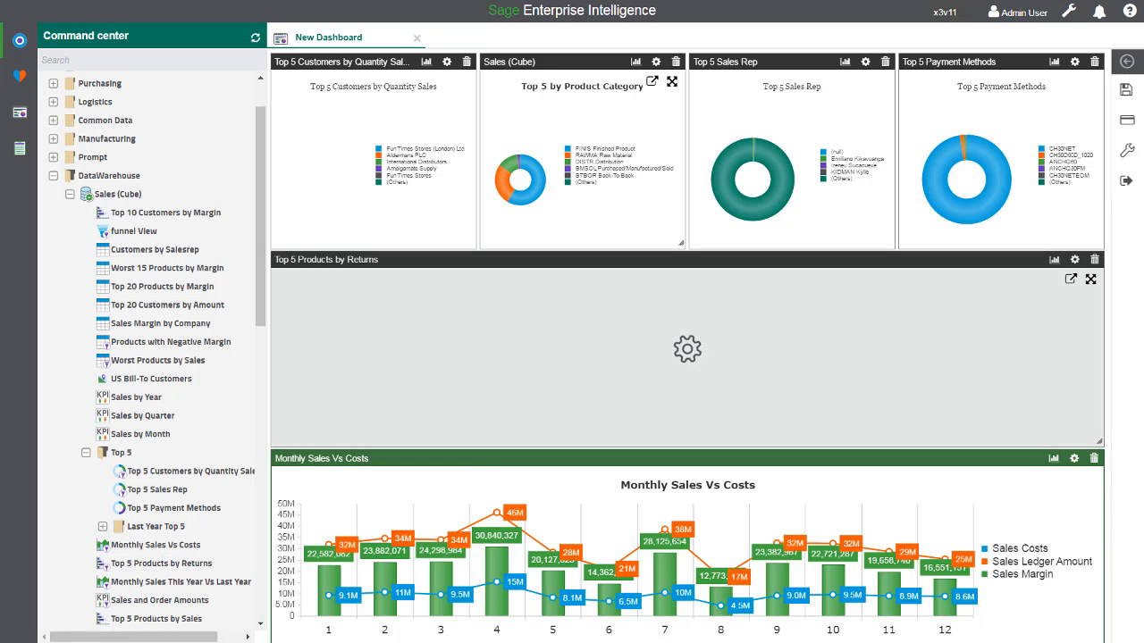
{"action": "left_click_drag", "start_coordinate": [179, 582], "coordinate": [380, 382]}
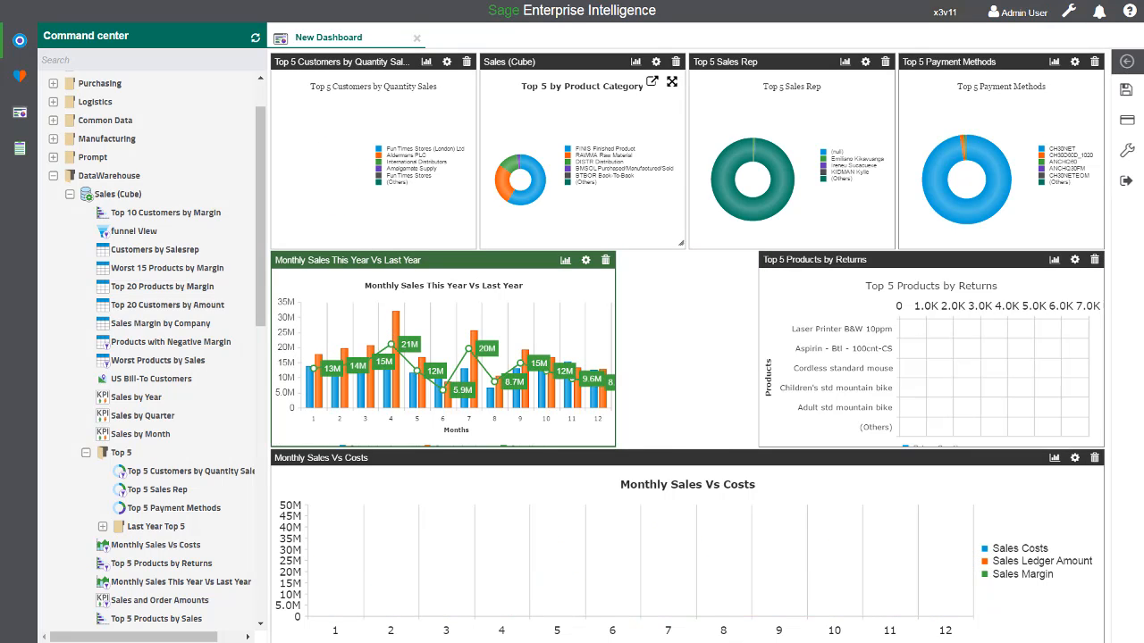
{"action": "left_click_drag", "start_coordinate": [159, 600], "coordinate": [683, 357]}
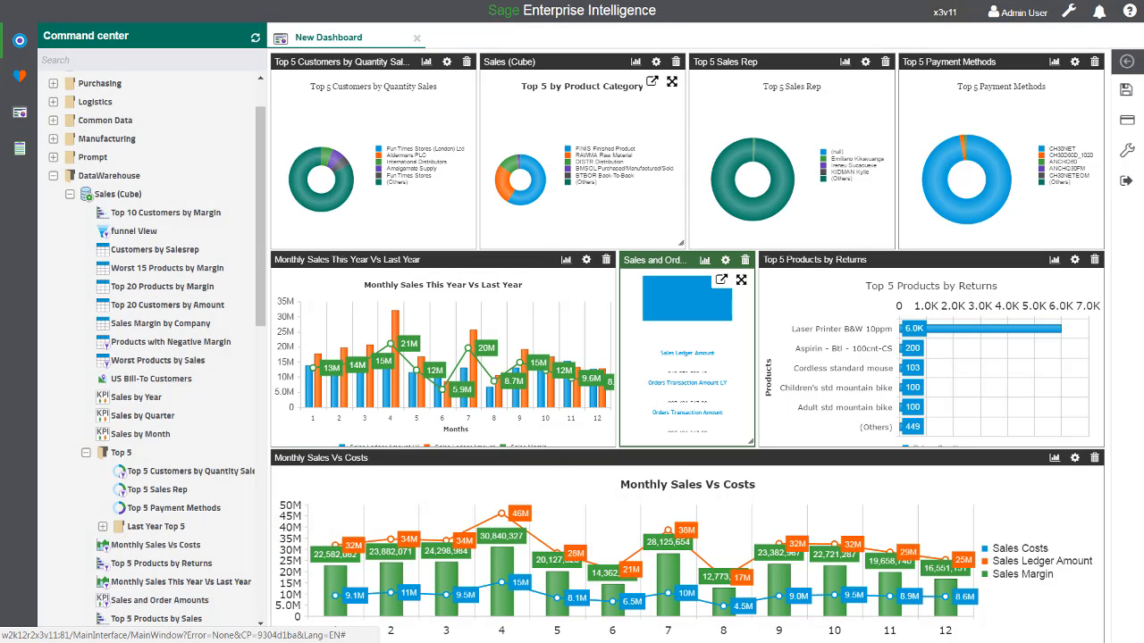
Step: Turn off the title of the Sales and Order Amounts KPI and close its properties
{"action": "left_click", "coordinate": [725, 259]}
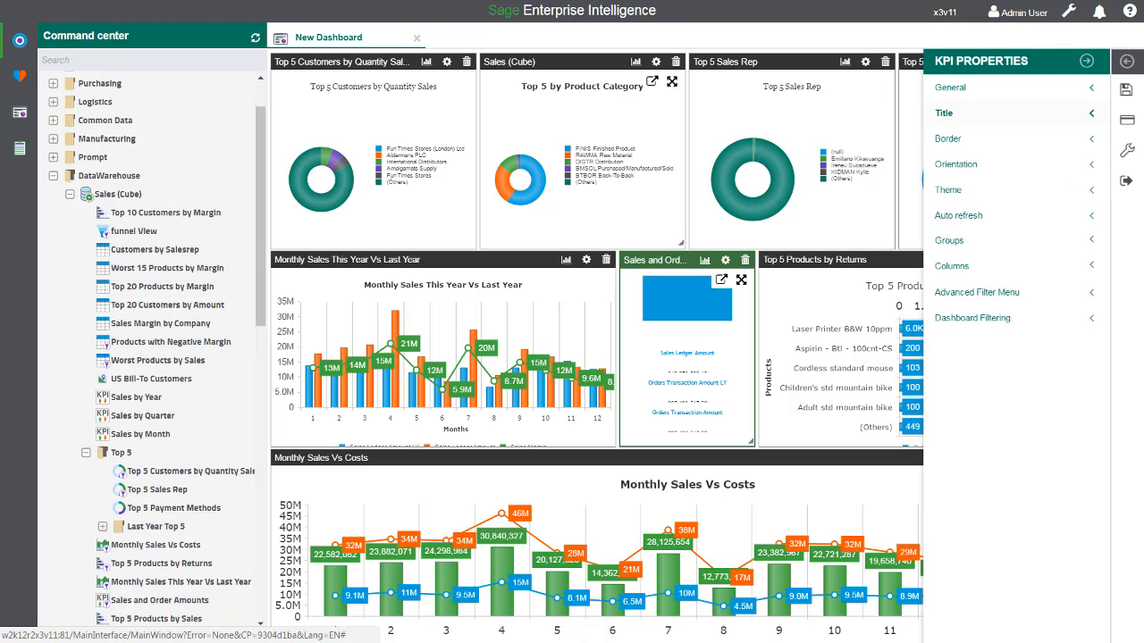
{"action": "left_click", "coordinate": [983, 112]}
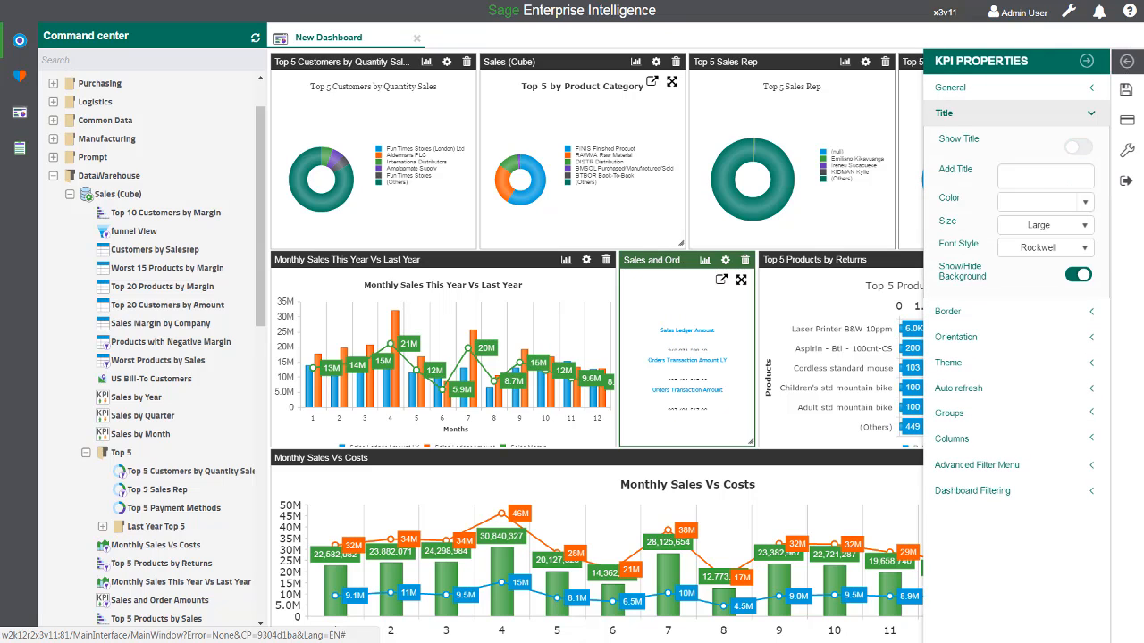
{"action": "left_click", "coordinate": [1090, 114]}
{"action": "left_click", "coordinate": [1087, 61]}
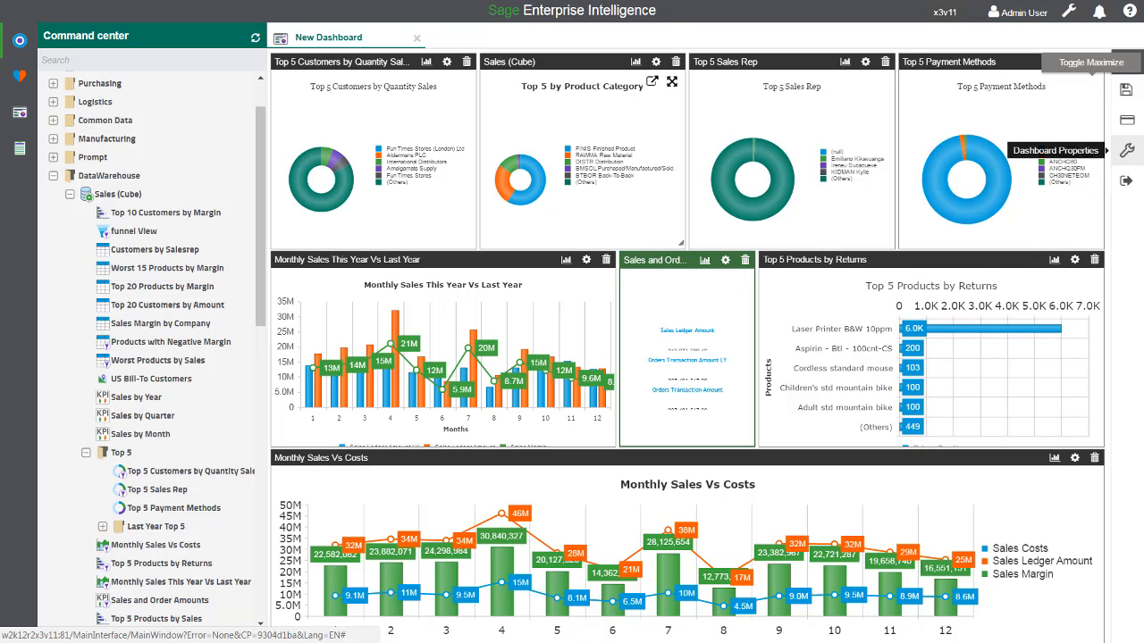
Step: Add Year, Month, Customer and Product filters to the dashboard's filtering panel
{"action": "left_click", "coordinate": [1126, 151]}
{"action": "left_click", "coordinate": [965, 138]}
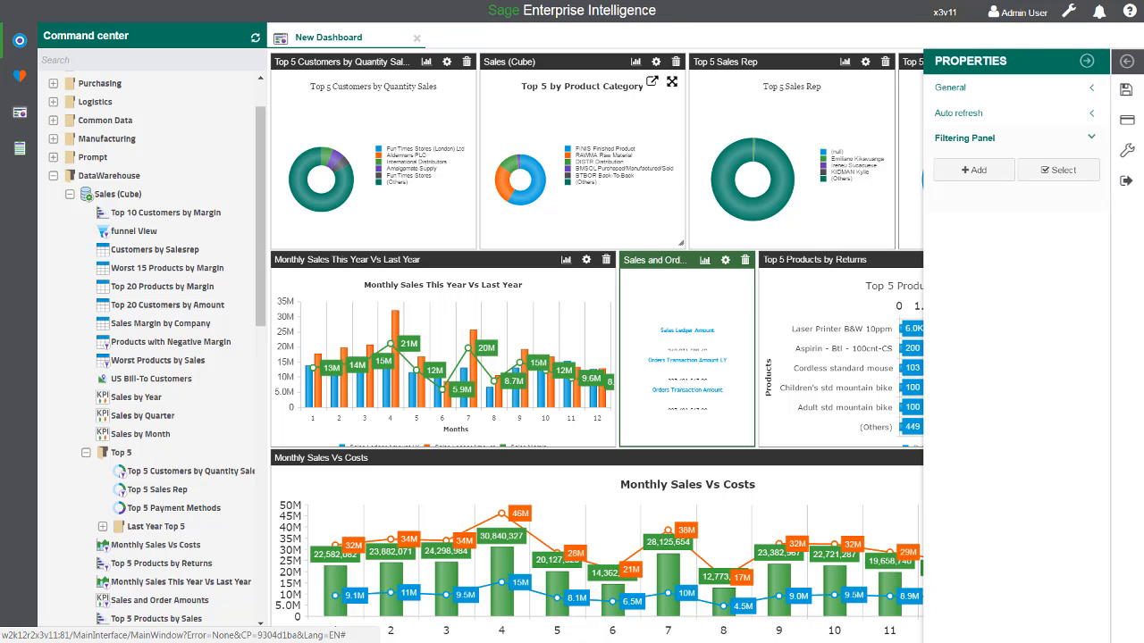
{"action": "left_click", "coordinate": [973, 170]}
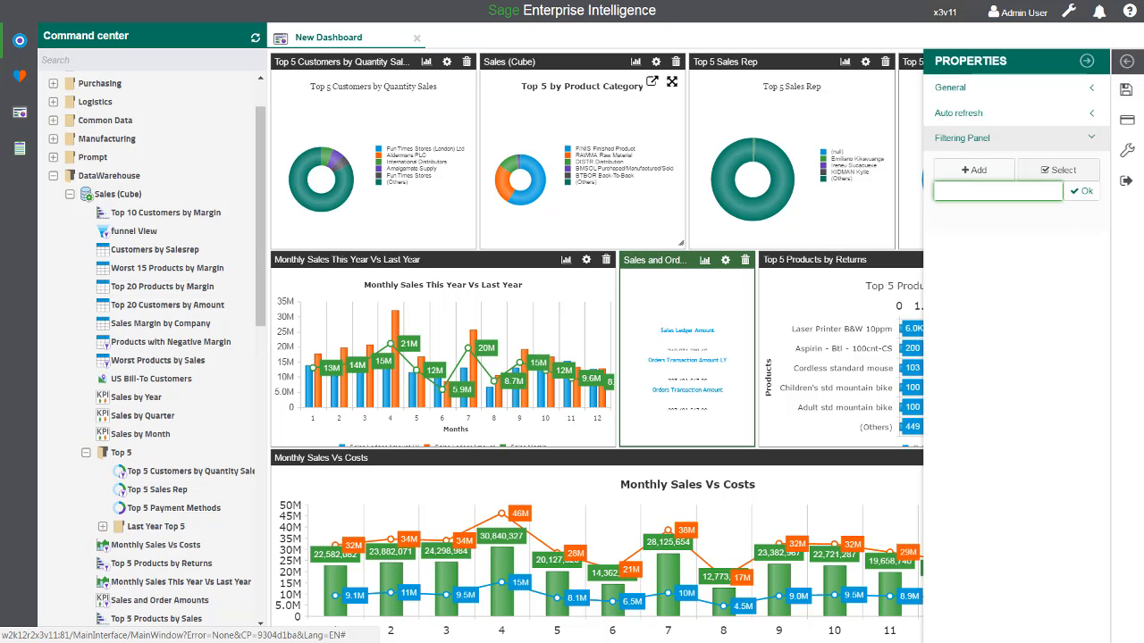
{"action": "type", "text": "year"}
{"action": "key", "text": "Return"}
{"action": "type", "text": "month"}
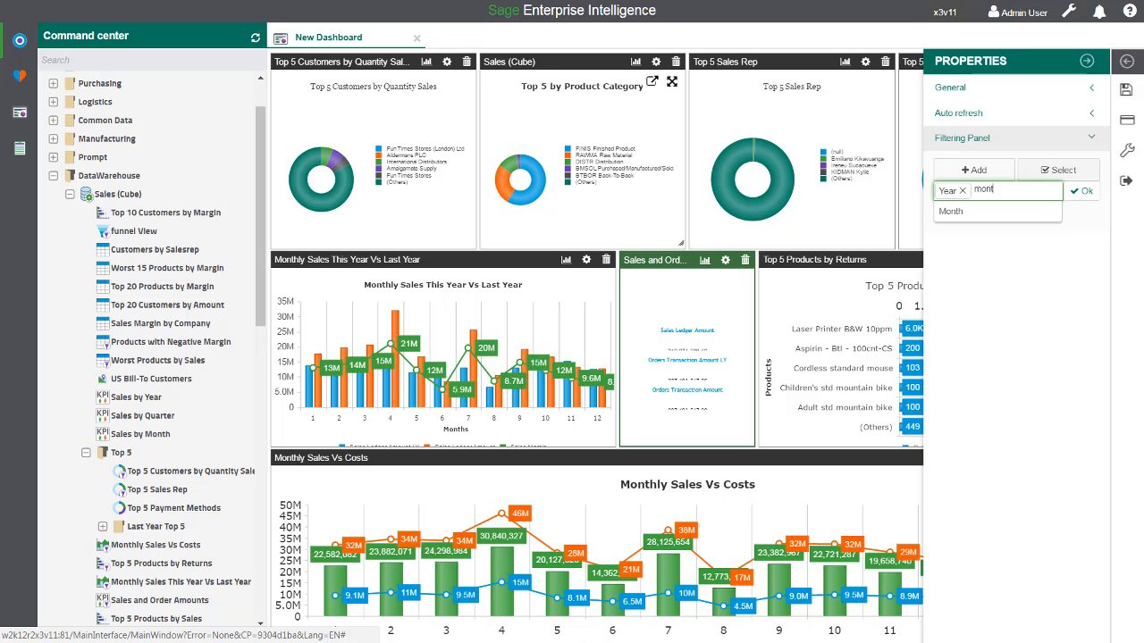
{"action": "key", "text": "Return"}
{"action": "type", "text": "customer"}
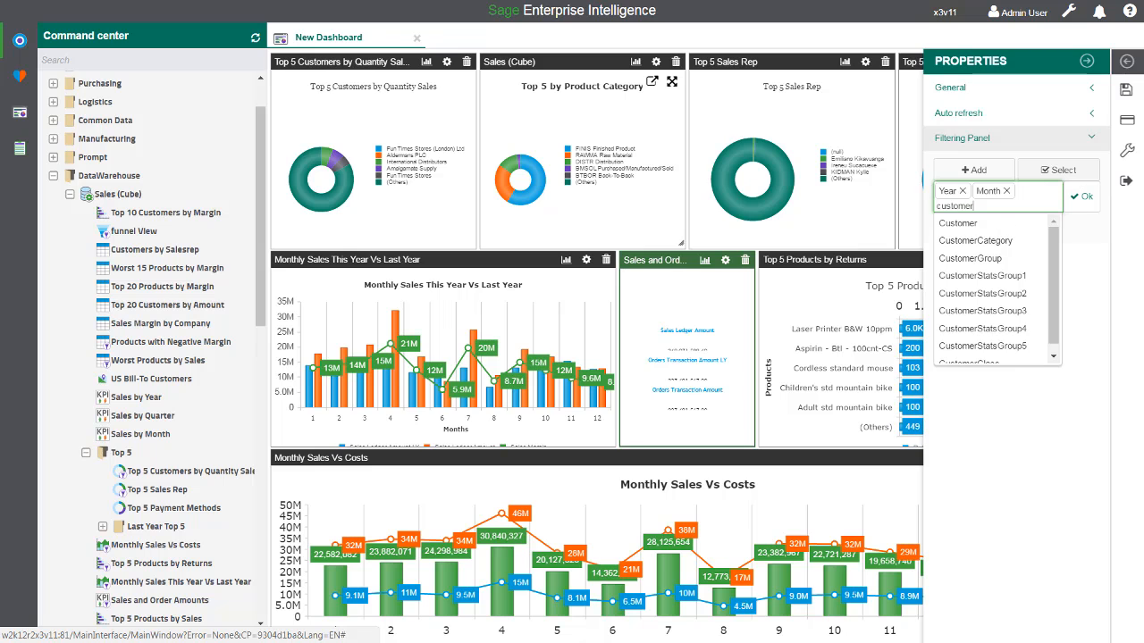
{"action": "key", "text": "Return"}
{"action": "type", "text": "product"}
{"action": "key", "text": "Return"}
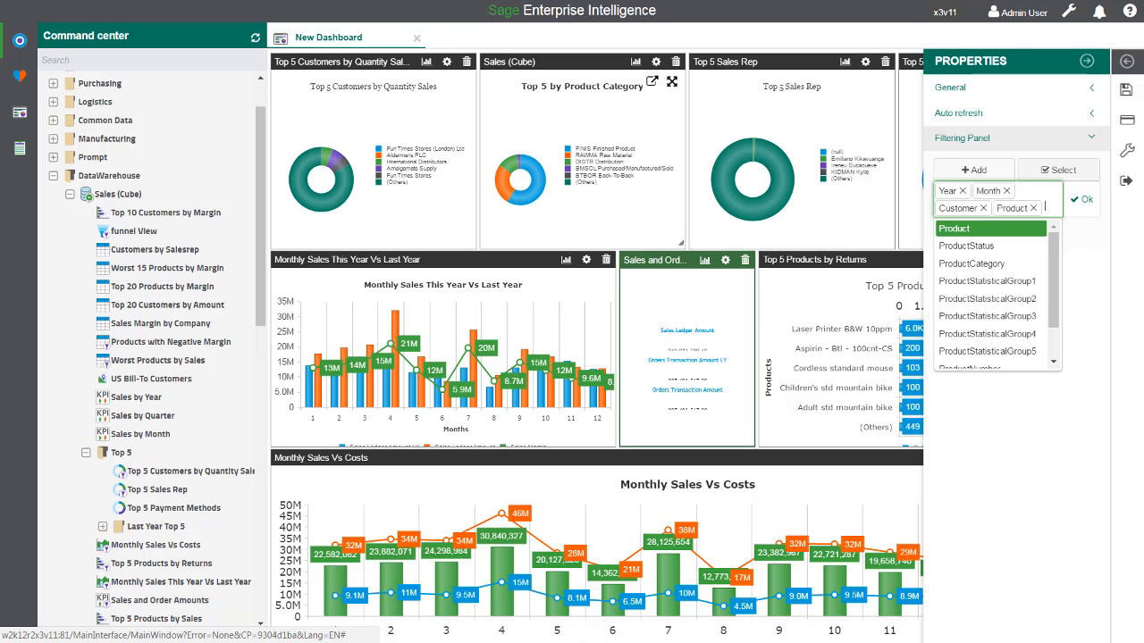
{"action": "left_click", "coordinate": [1081, 200]}
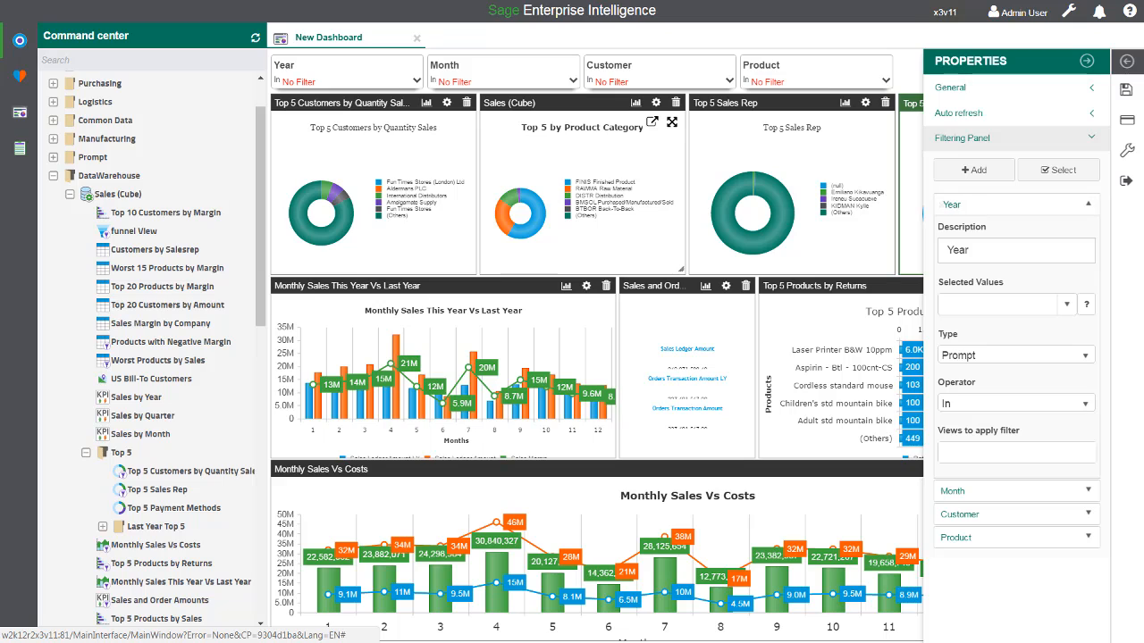
{"action": "left_click", "coordinate": [1066, 305]}
{"action": "type", "text": "@@CUR"}
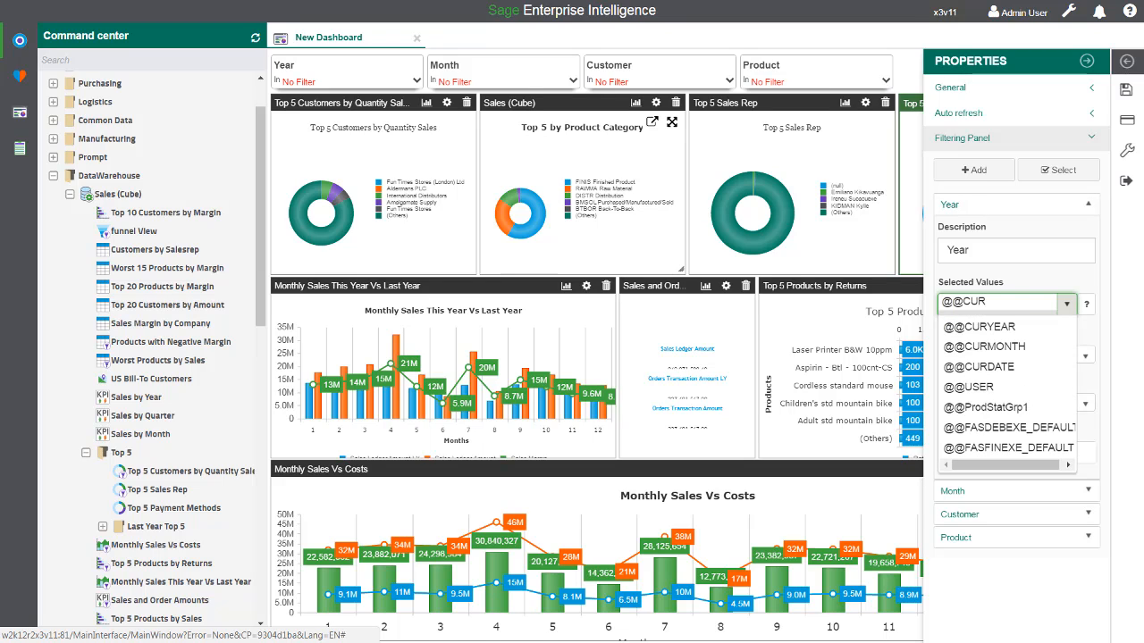
{"action": "key", "text": "Down"}
{"action": "key", "text": "Return"}
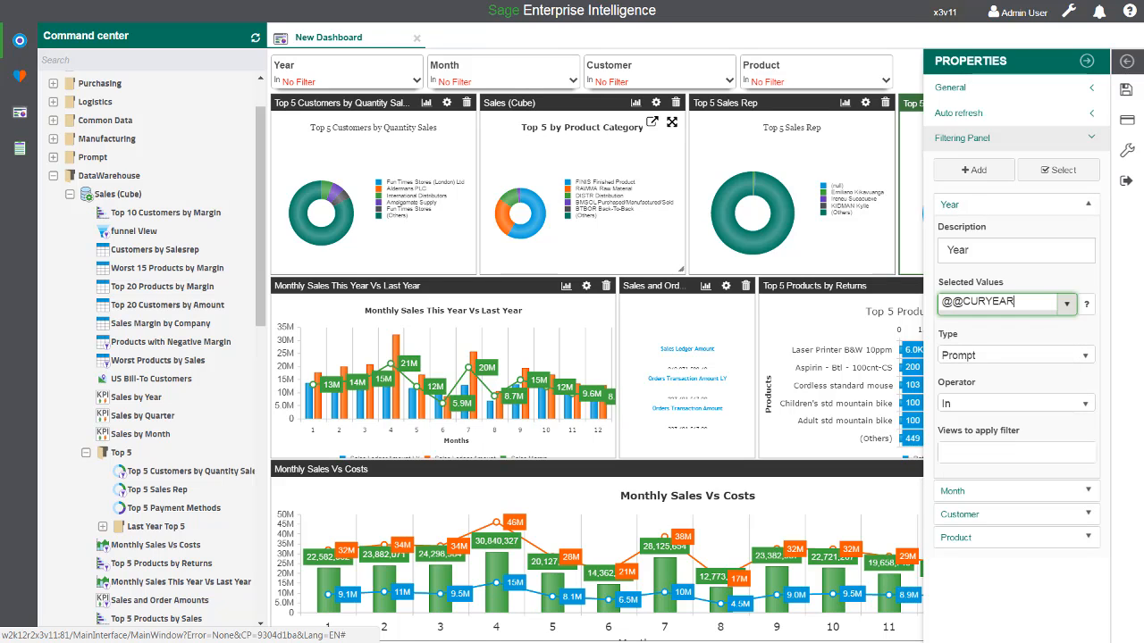
Step: Apply the Year filter to all of the dashboard's views and collapse its settings
{"action": "left_click", "coordinate": [1016, 454]}
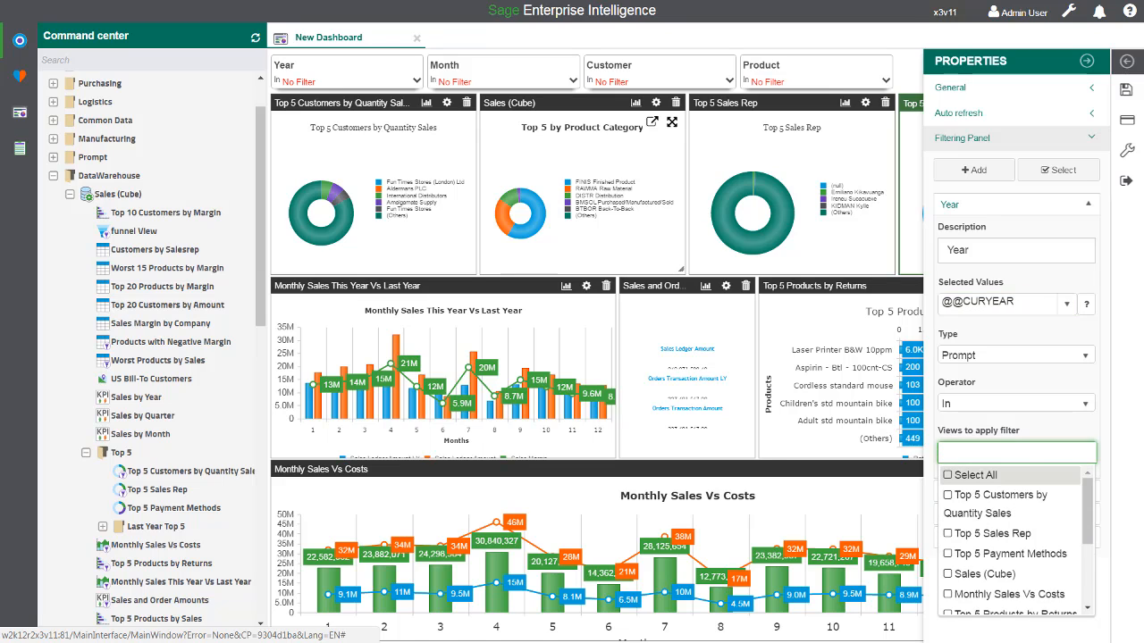
{"action": "left_click", "coordinate": [970, 474]}
{"action": "left_click", "coordinate": [1016, 205]}
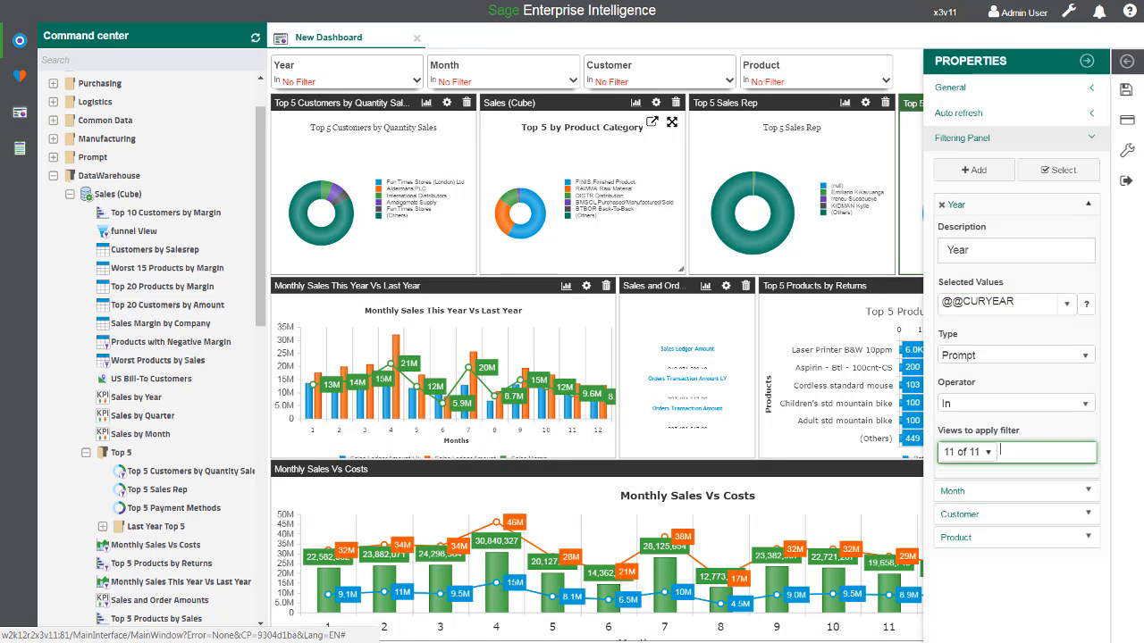
Step: Set the Month filter's type to Slider and its operator to Between
{"action": "left_click", "coordinate": [1016, 228]}
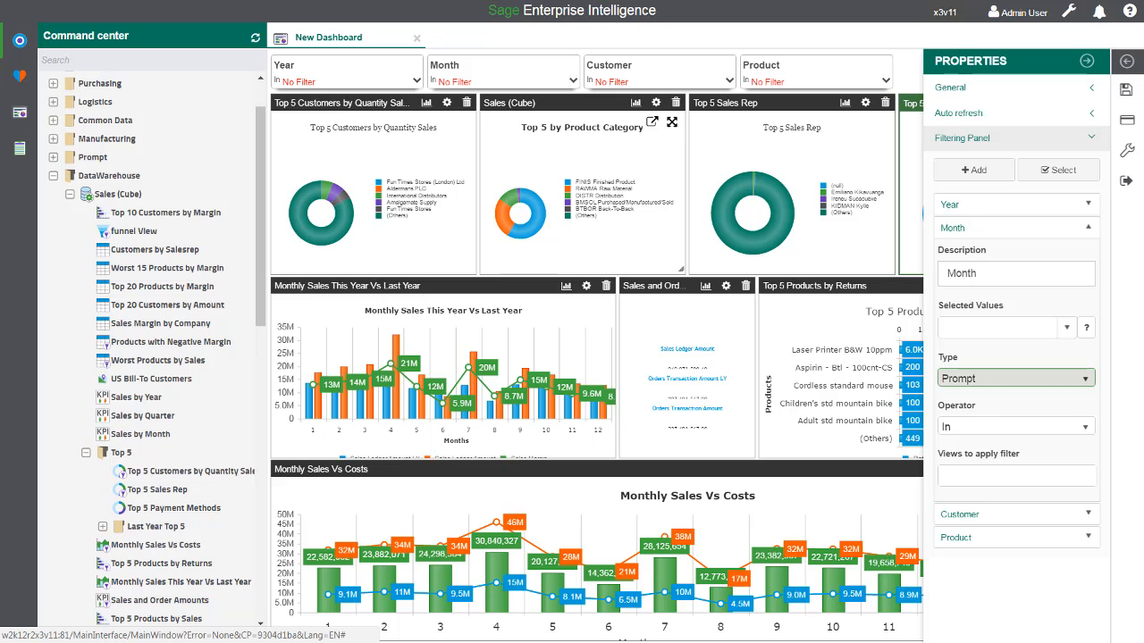
{"action": "left_click", "coordinate": [1016, 379]}
{"action": "left_click", "coordinate": [1001, 460]}
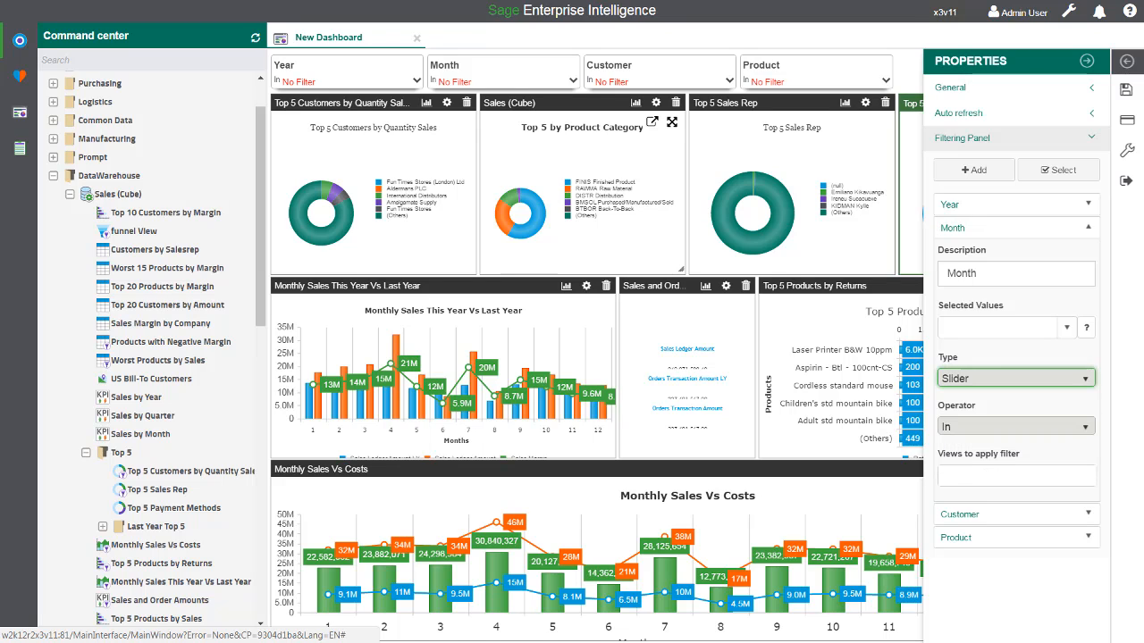
{"action": "left_click", "coordinate": [1014, 428]}
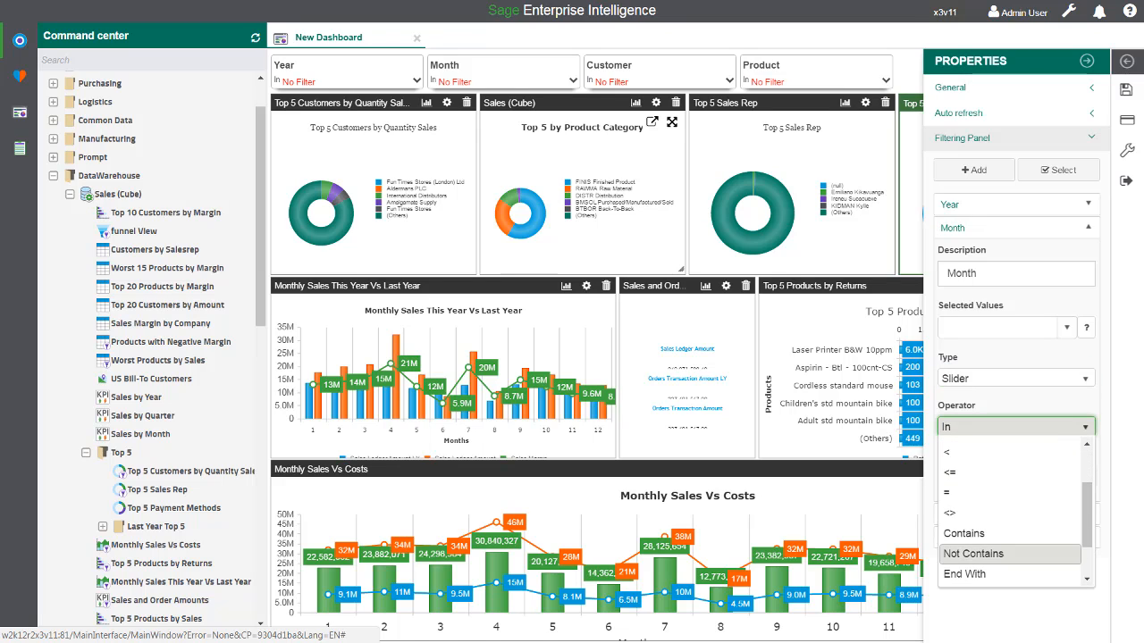
{"action": "scroll", "coordinate": [974, 549], "scroll_direction": "down", "scroll_amount": 2}
{"action": "left_click", "coordinate": [974, 549]}
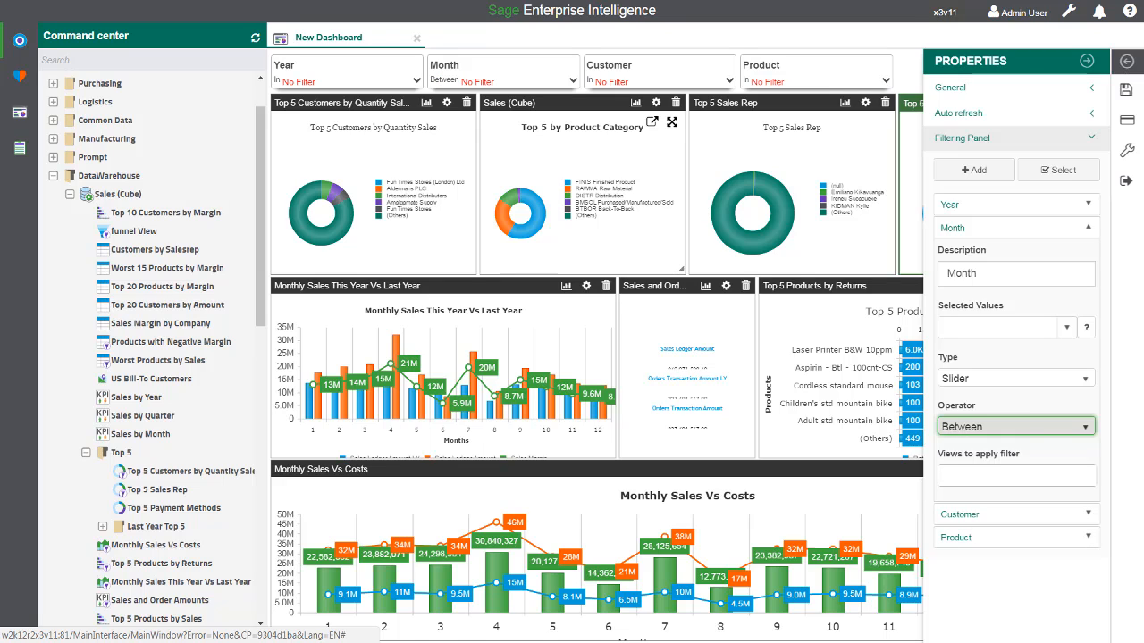
Step: Apply the Month filter to all views except Year, and collapse the filtering panel settings
{"action": "left_click", "coordinate": [1001, 477]}
{"action": "left_click", "coordinate": [973, 499]}
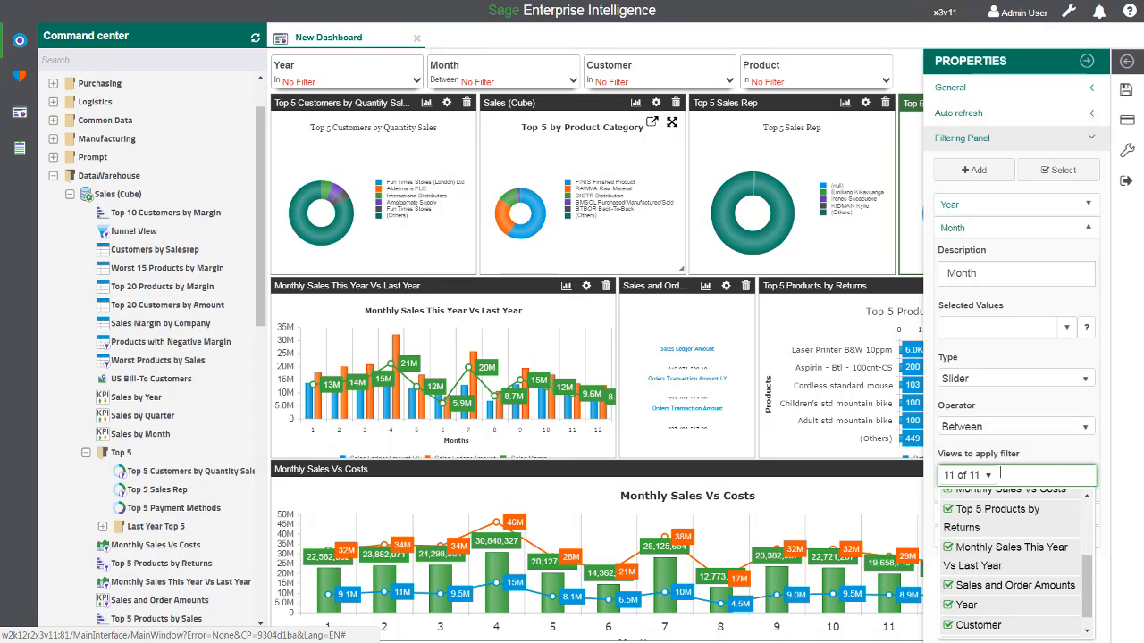
{"action": "left_click", "coordinate": [949, 605]}
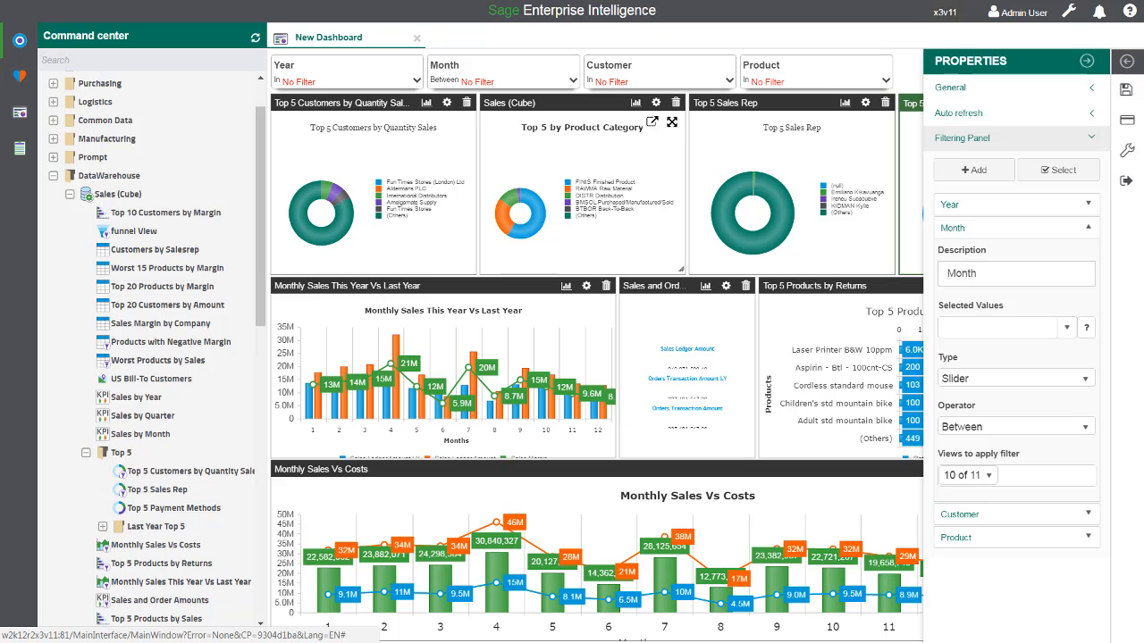
{"action": "left_click", "coordinate": [959, 228]}
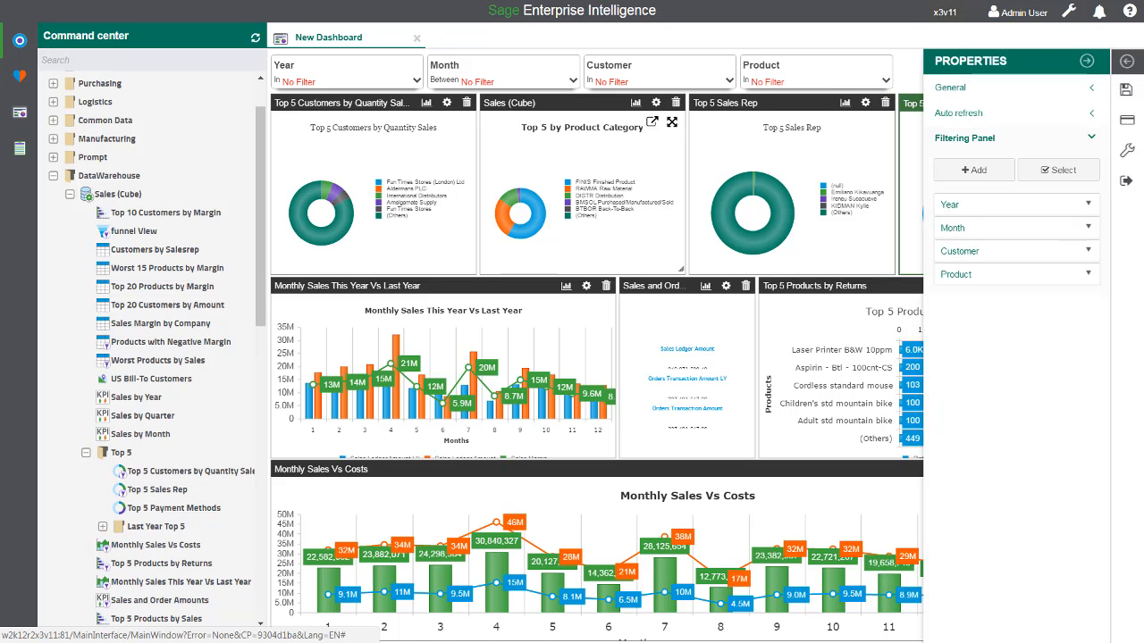
{"action": "left_click", "coordinate": [963, 137]}
Step: Change the dashboard's theme to Bootstrap
{"action": "left_click", "coordinate": [950, 87]}
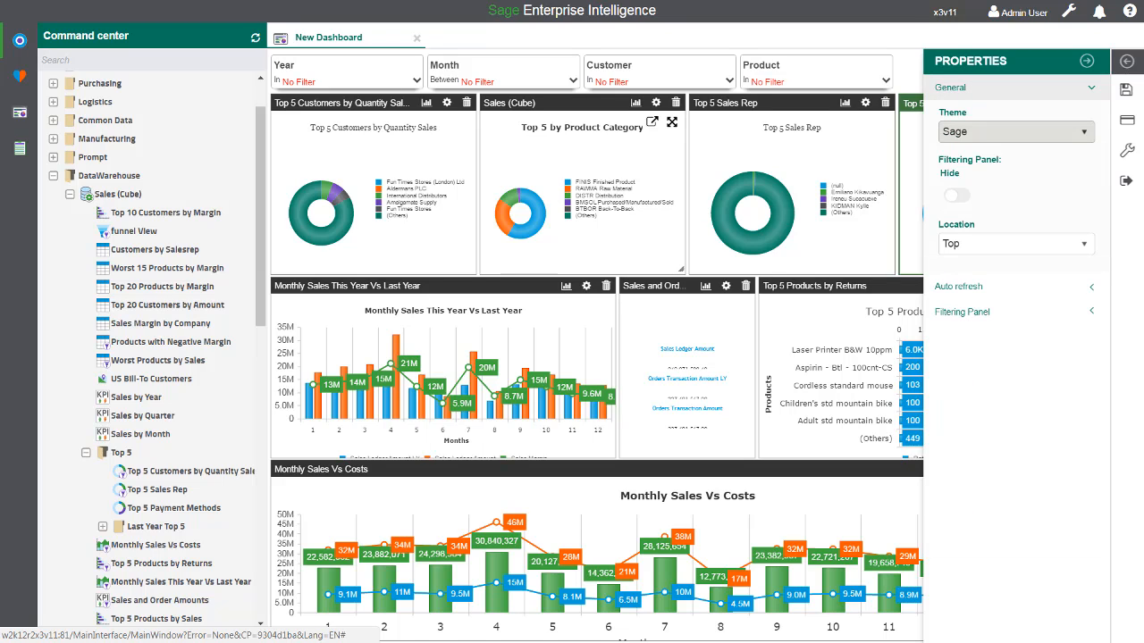
{"action": "left_click", "coordinate": [1014, 132]}
{"action": "scroll", "coordinate": [1010, 190], "scroll_direction": "up", "scroll_amount": 3}
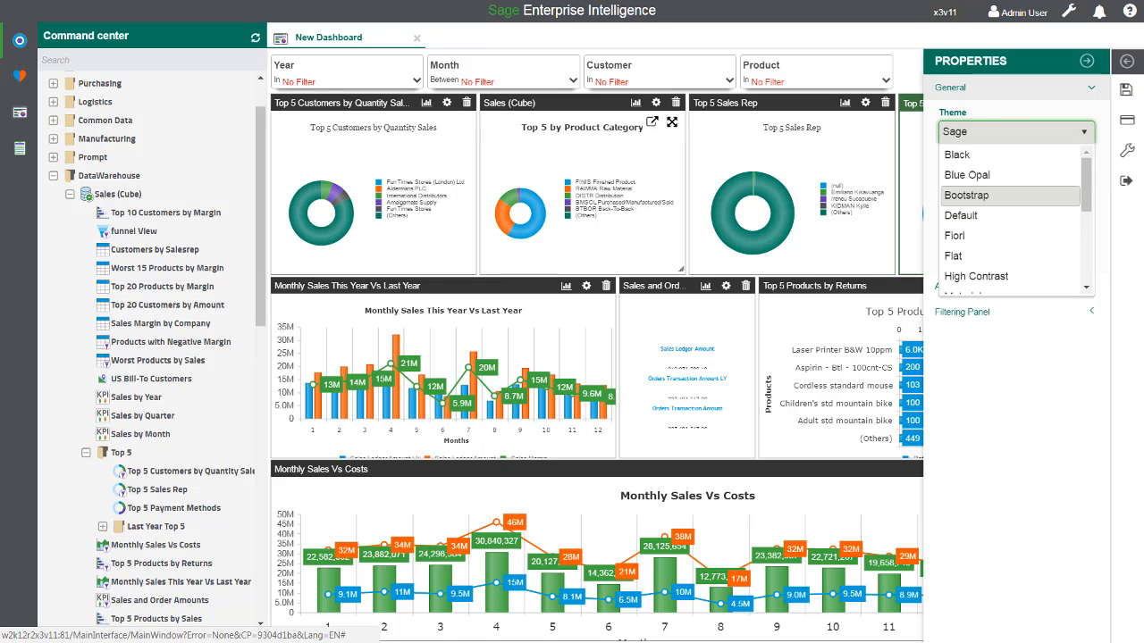
{"action": "left_click", "coordinate": [966, 195]}
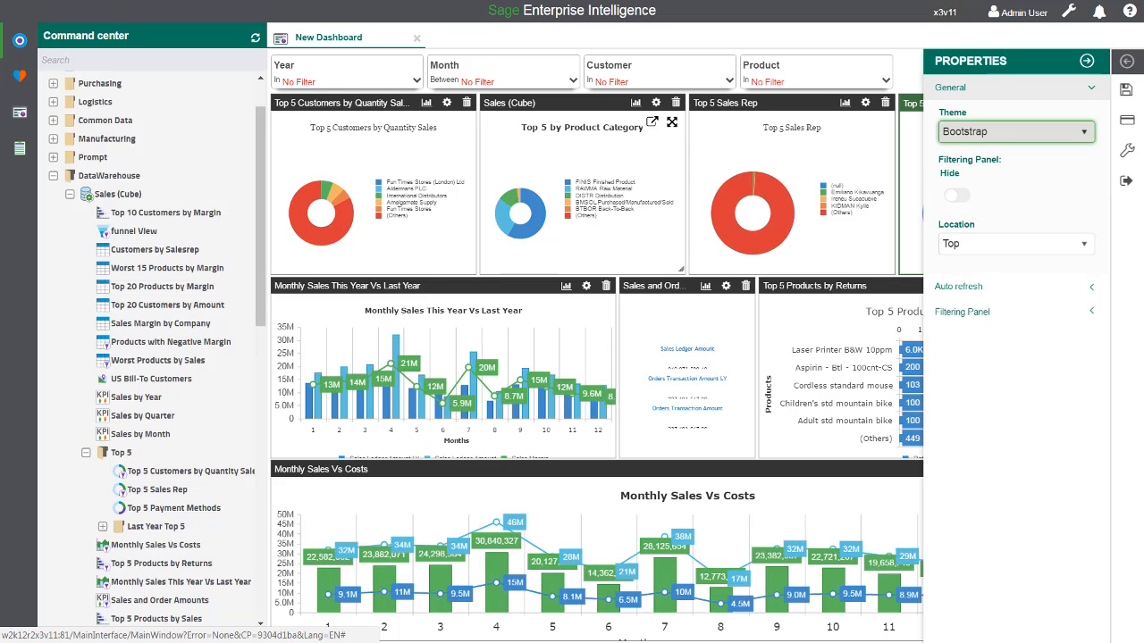
Step: Close the dashboard properties, exit edit mode and hide the Command center
{"action": "left_click", "coordinate": [1087, 61]}
{"action": "left_click", "coordinate": [1127, 181]}
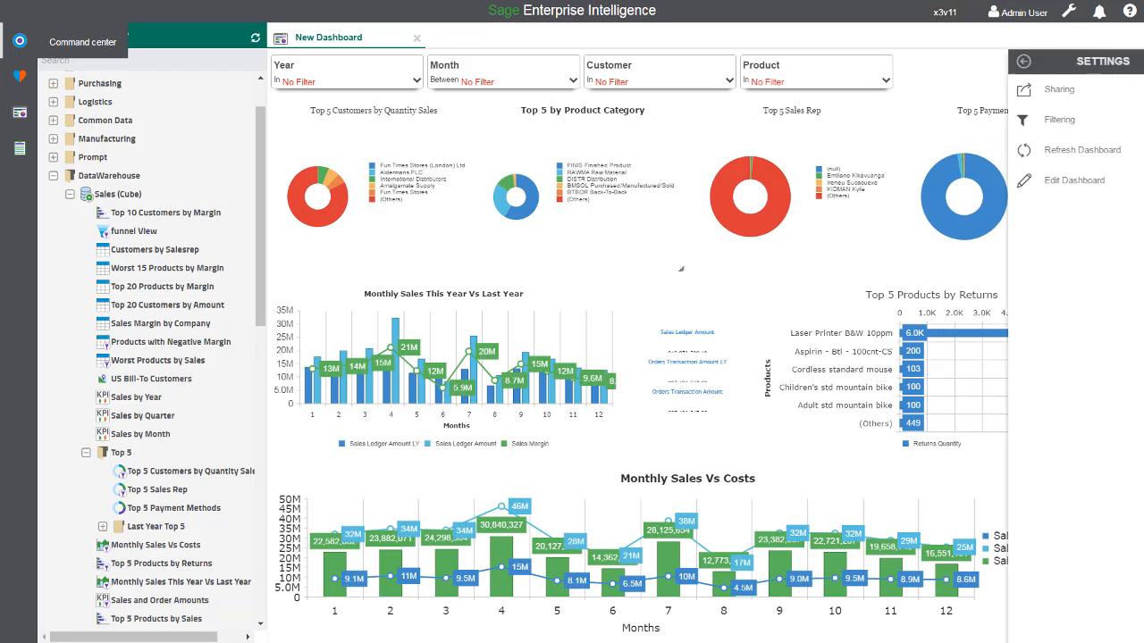
{"action": "left_click", "coordinate": [20, 41]}
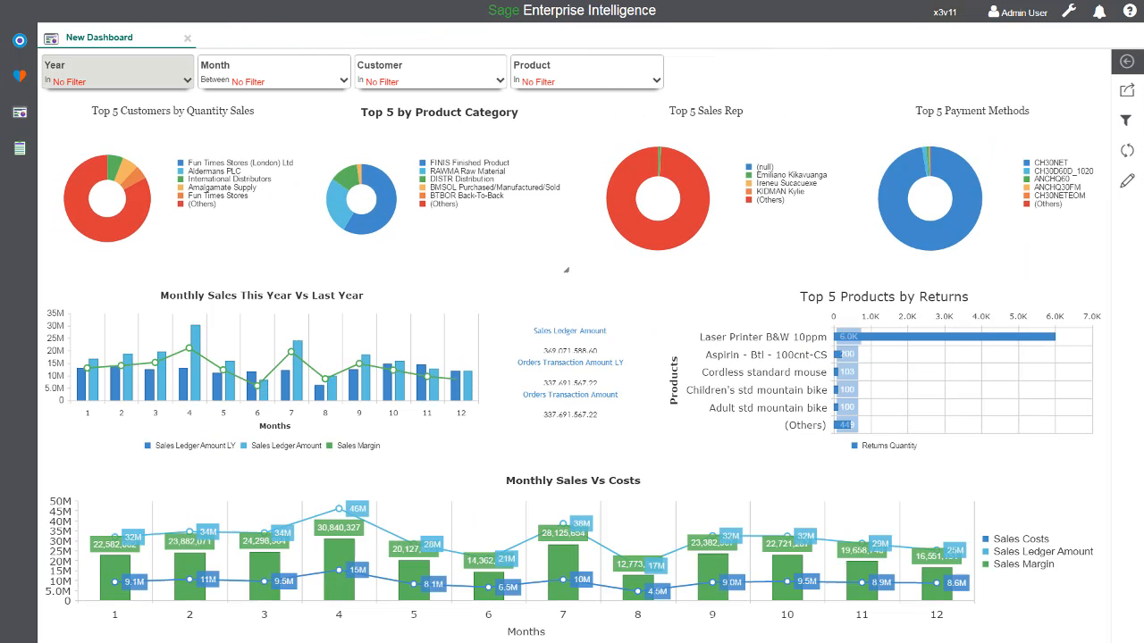
Step: Filter the dashboard to the year 2017
{"action": "left_click", "coordinate": [50, 86]}
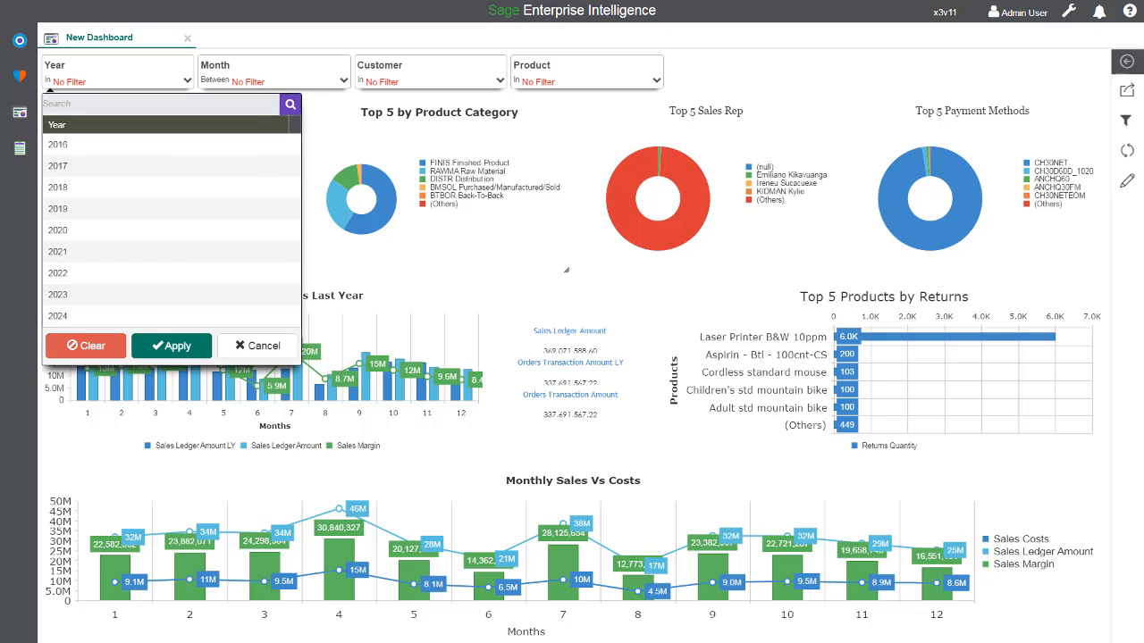
{"action": "left_click", "coordinate": [57, 166]}
{"action": "left_click", "coordinate": [171, 346]}
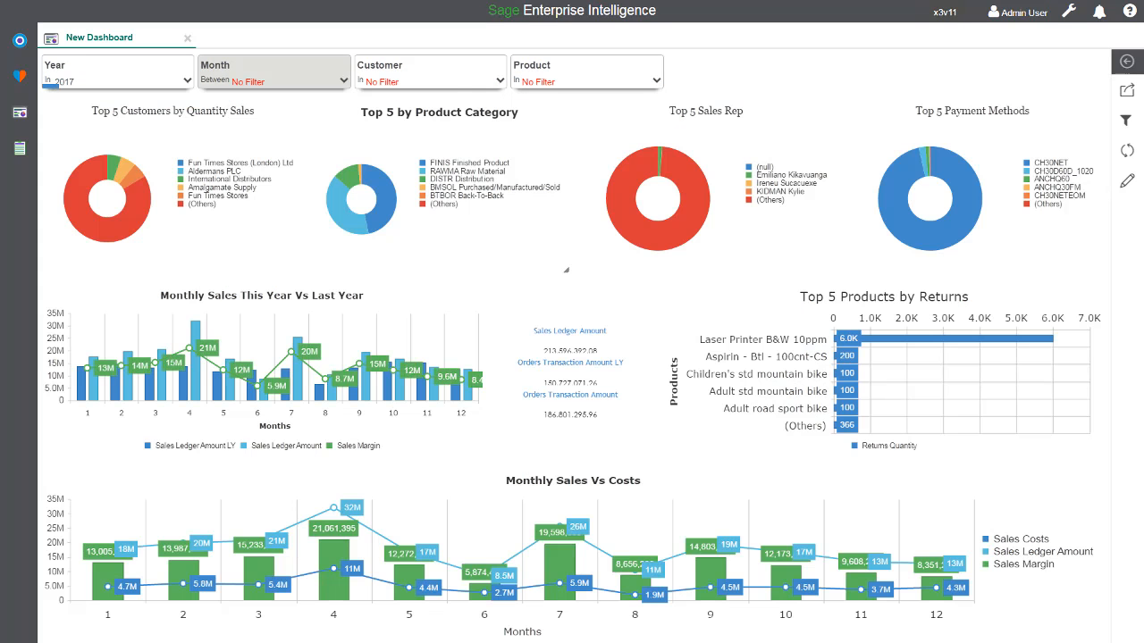
Step: Limit the Month filter's range to about the first half of the slider and apply it
{"action": "left_click", "coordinate": [275, 75]}
{"action": "left_click_drag", "start_coordinate": [446, 125], "coordinate": [318, 125]}
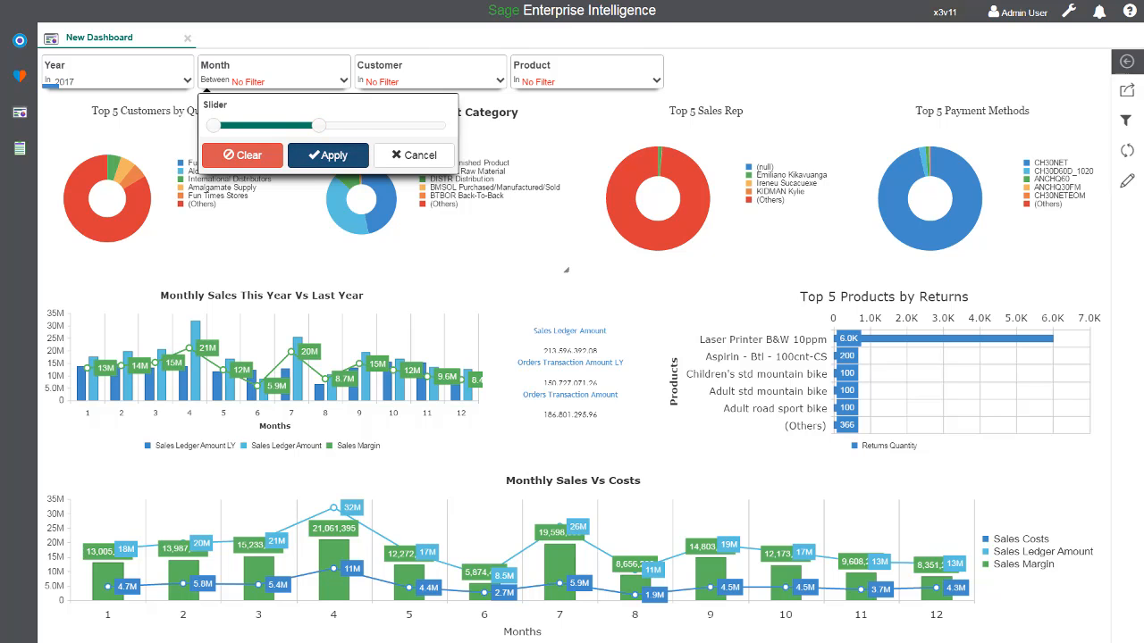
{"action": "left_click", "coordinate": [328, 155]}
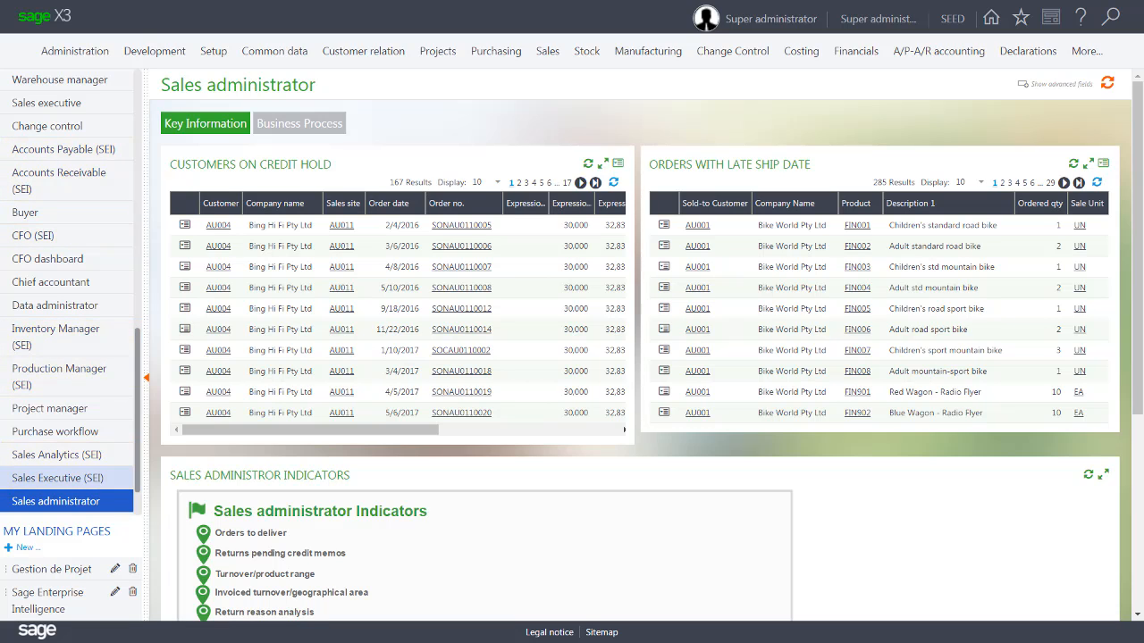
Step: In Sage X3, open the Sales Executive (SEI) landing page, maximize its Sales Manager (SEI) dashboard and expand the dashboard settings
{"action": "left_click", "coordinate": [57, 479]}
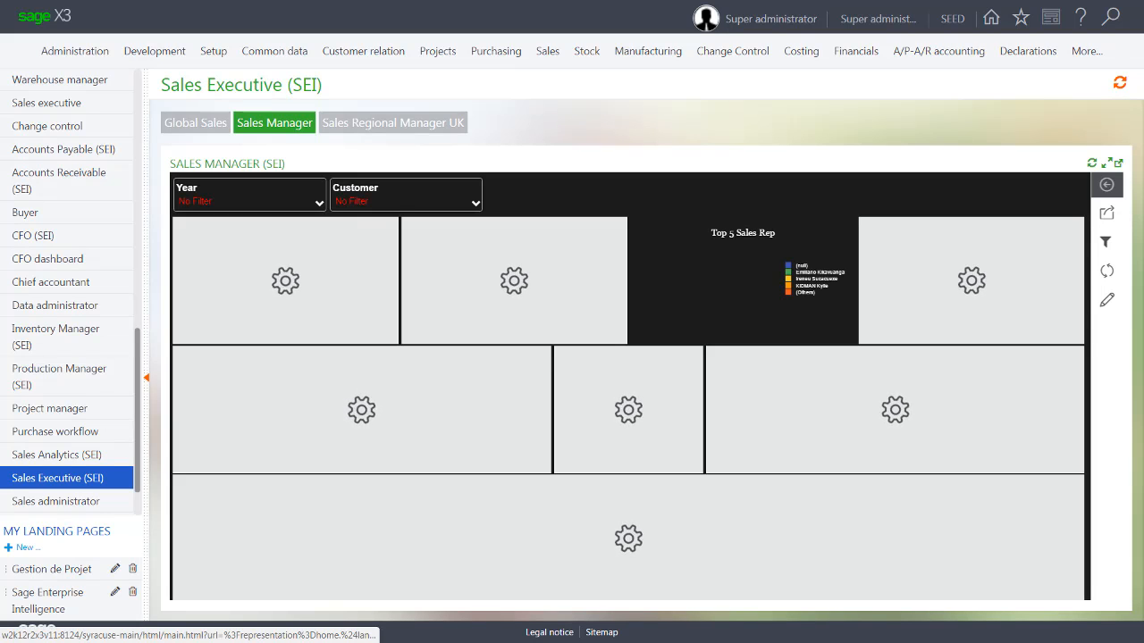
{"action": "left_click", "coordinate": [1107, 163]}
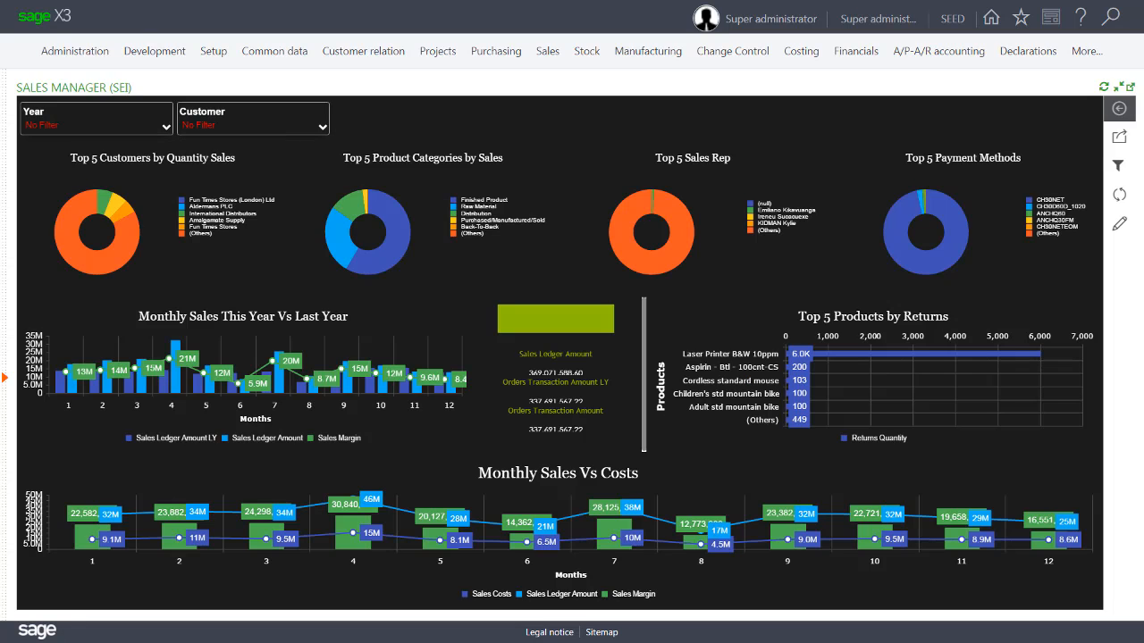
{"action": "left_click", "coordinate": [1119, 108]}
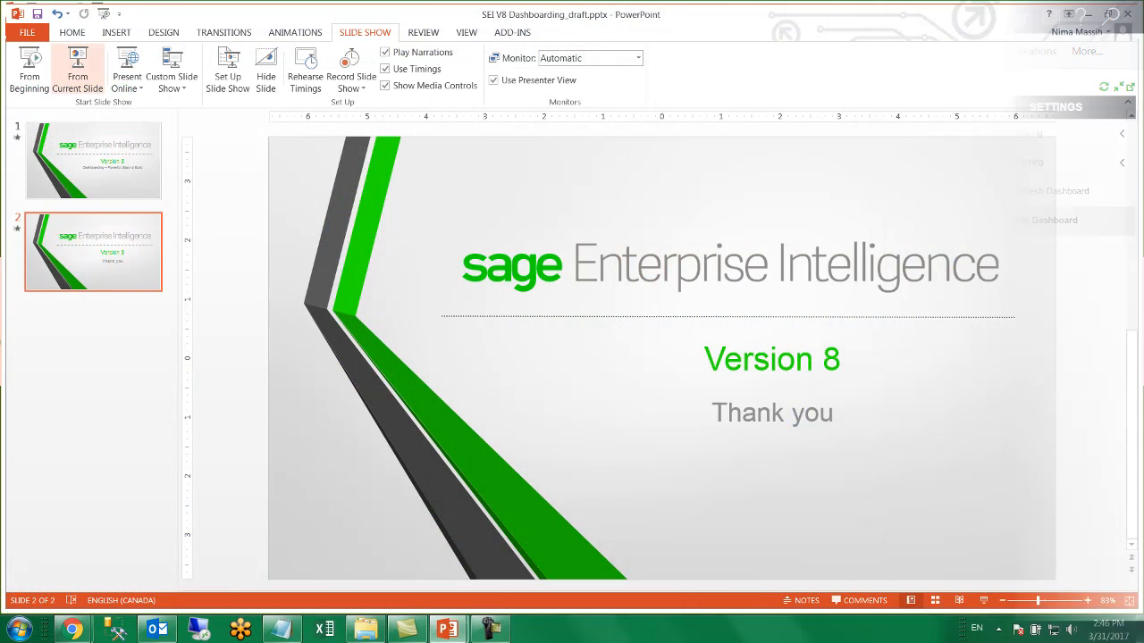
Step: In PowerPoint, start the slide show from the closing Thank you slide
{"action": "left_click", "coordinate": [77, 72]}
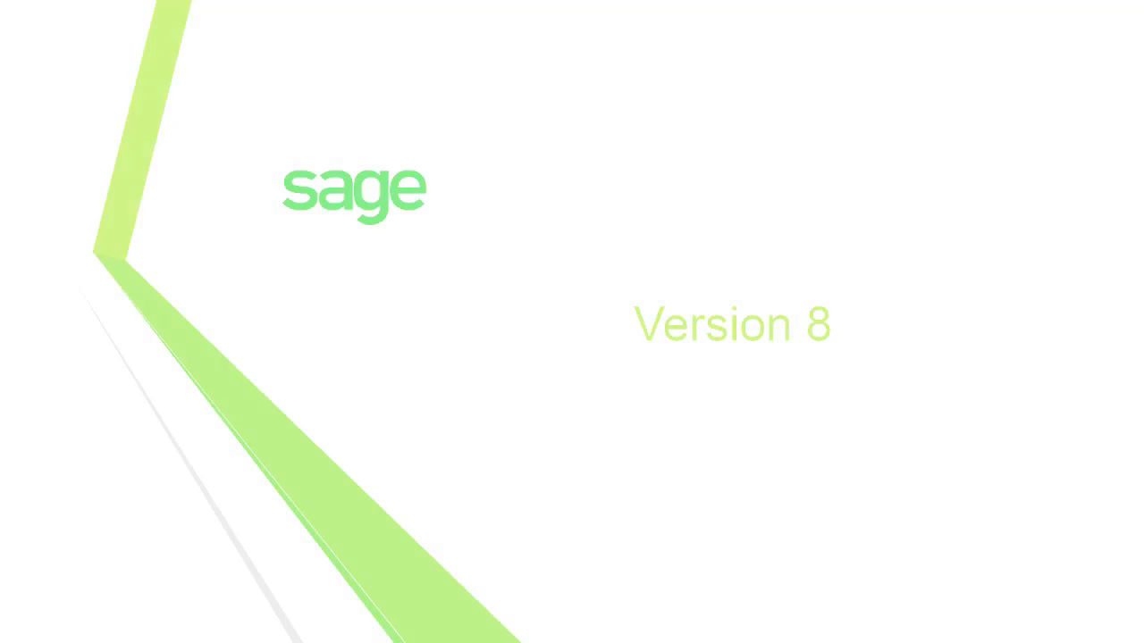